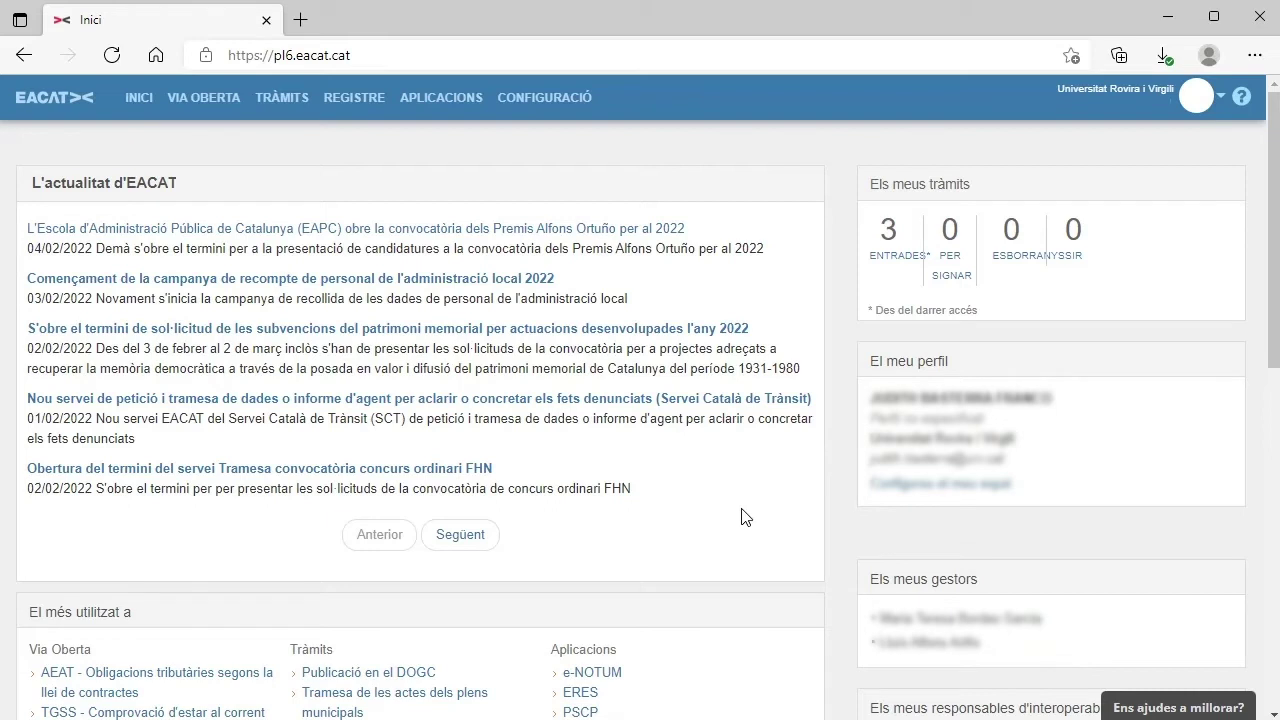
Step: Open e-NOTUM and start a new sending of type Notificació
click(600, 674)
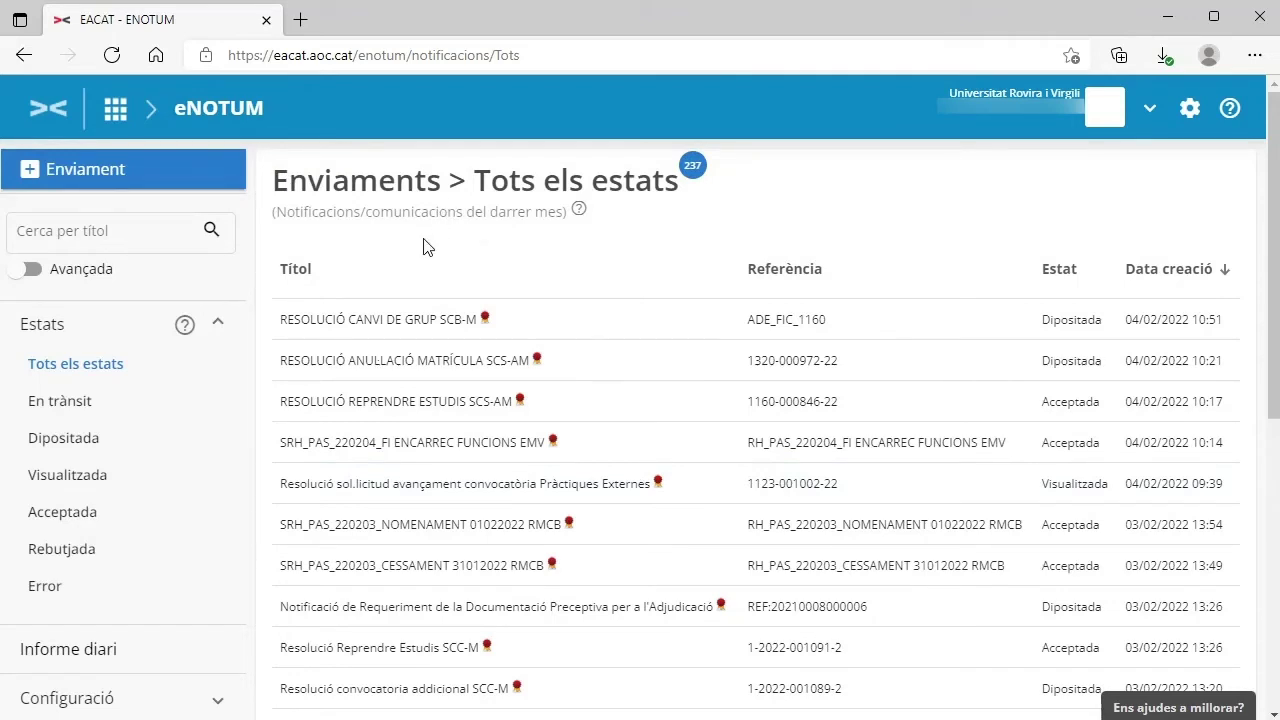
click(80, 178)
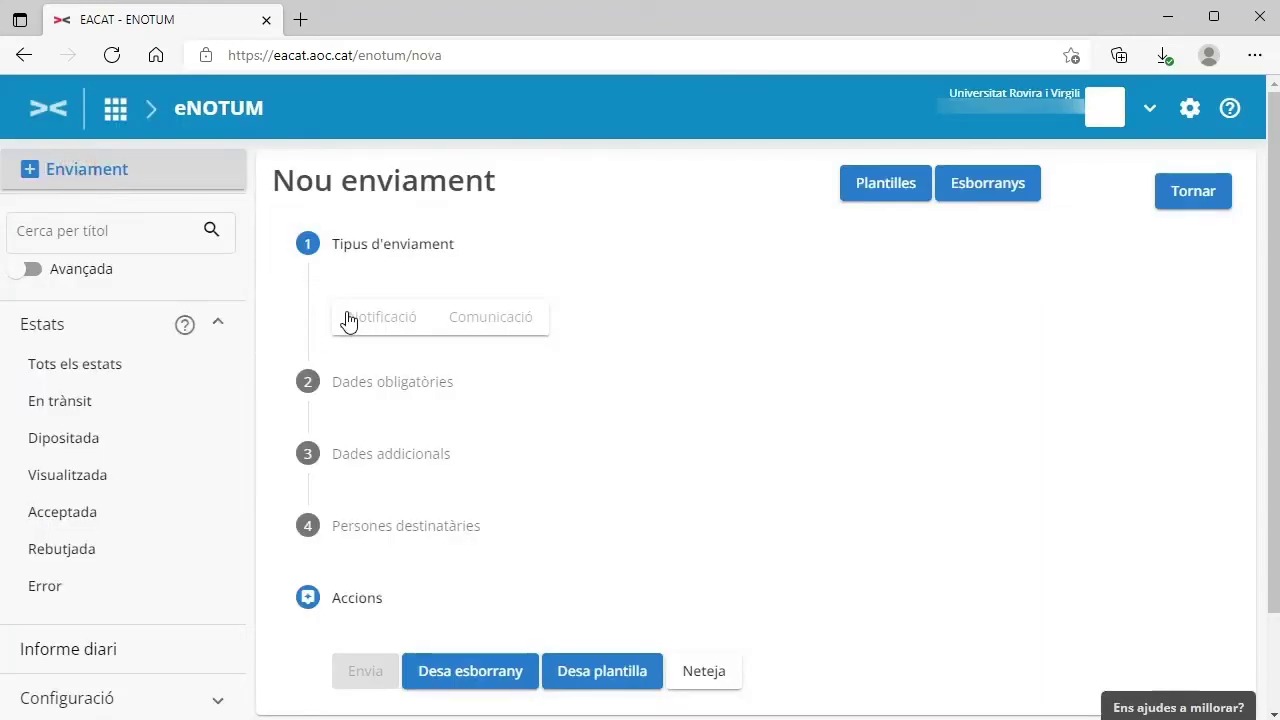
click(352, 319)
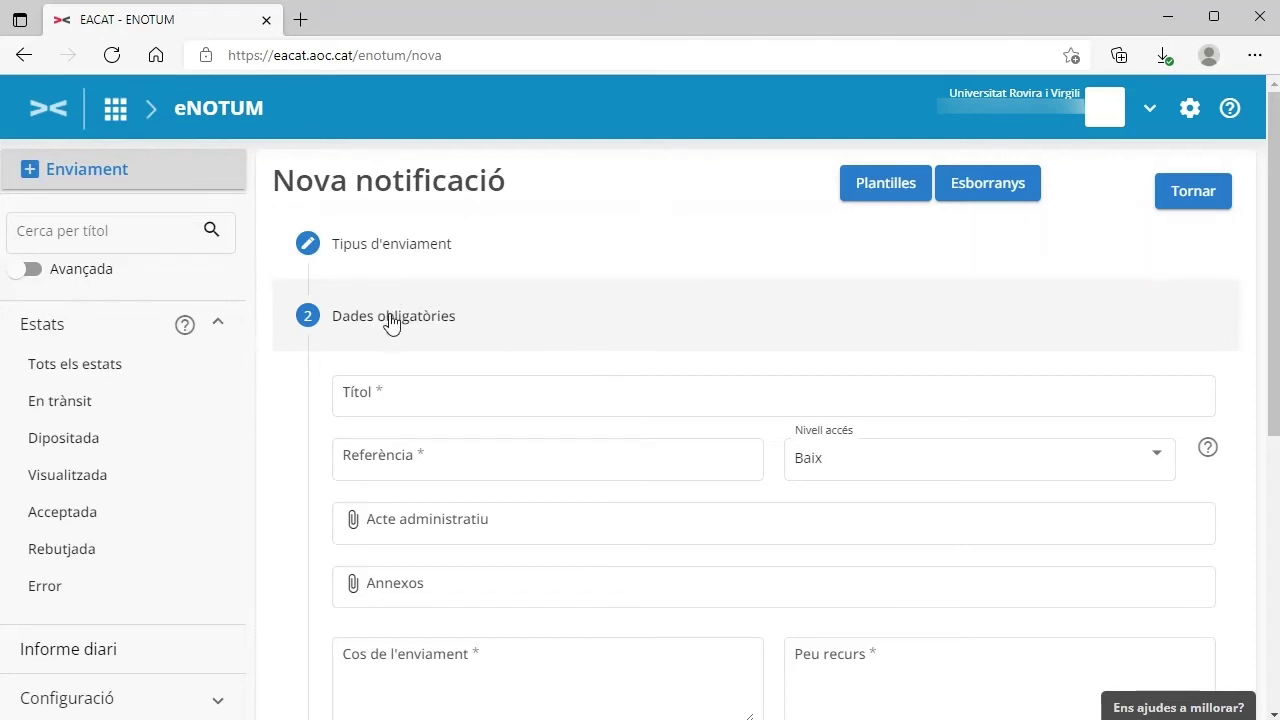
Step: Give the notification title Prova and reference PSU, and attach Prova.docx as the administrative act
click(424, 392)
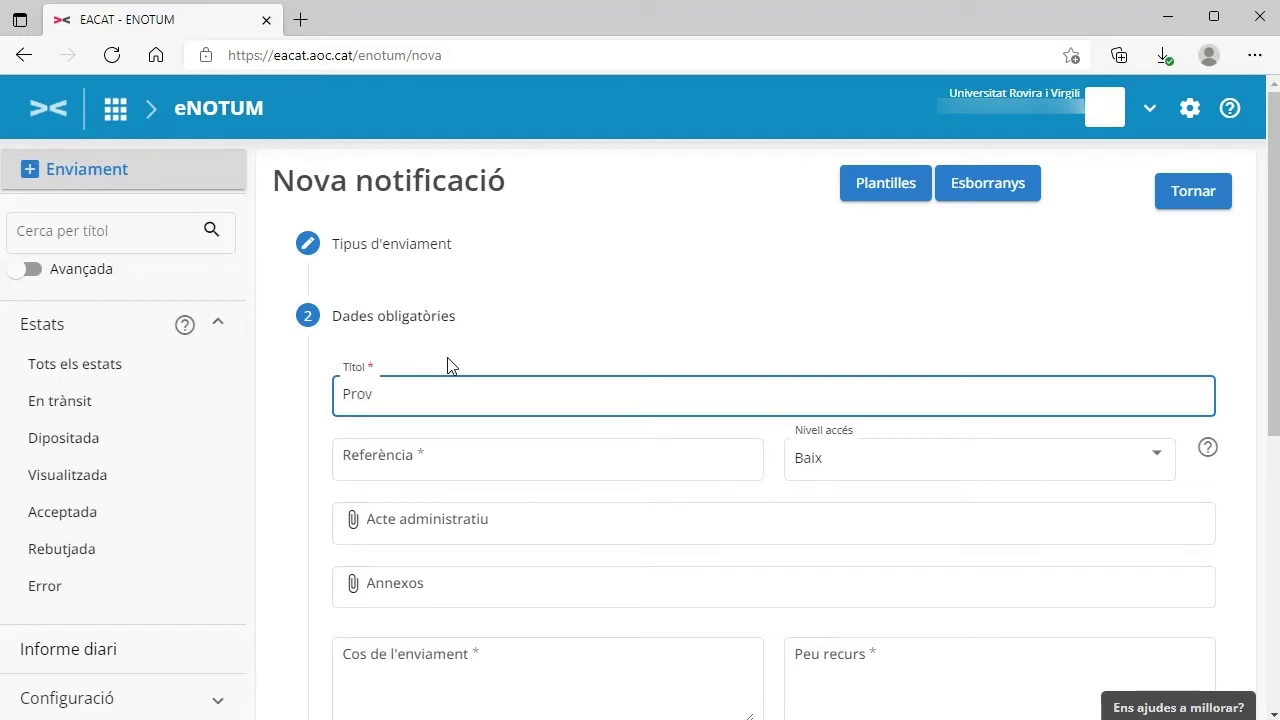
click(477, 455)
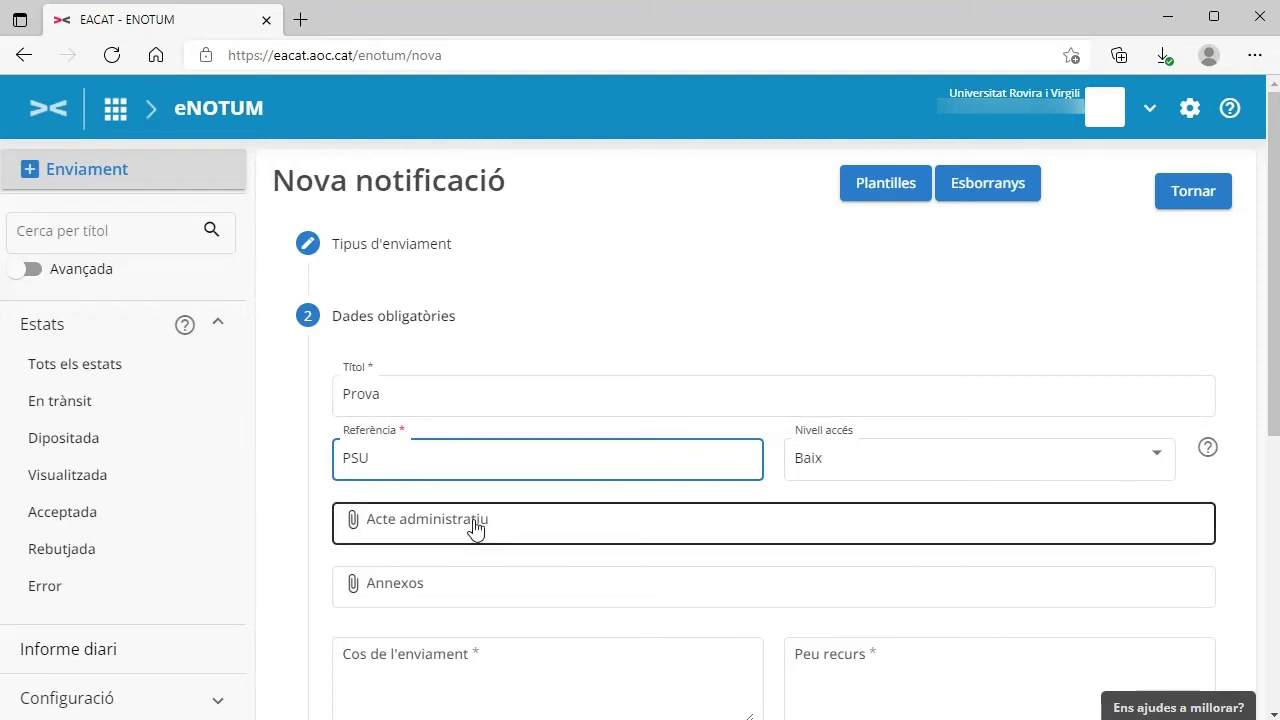
click(475, 528)
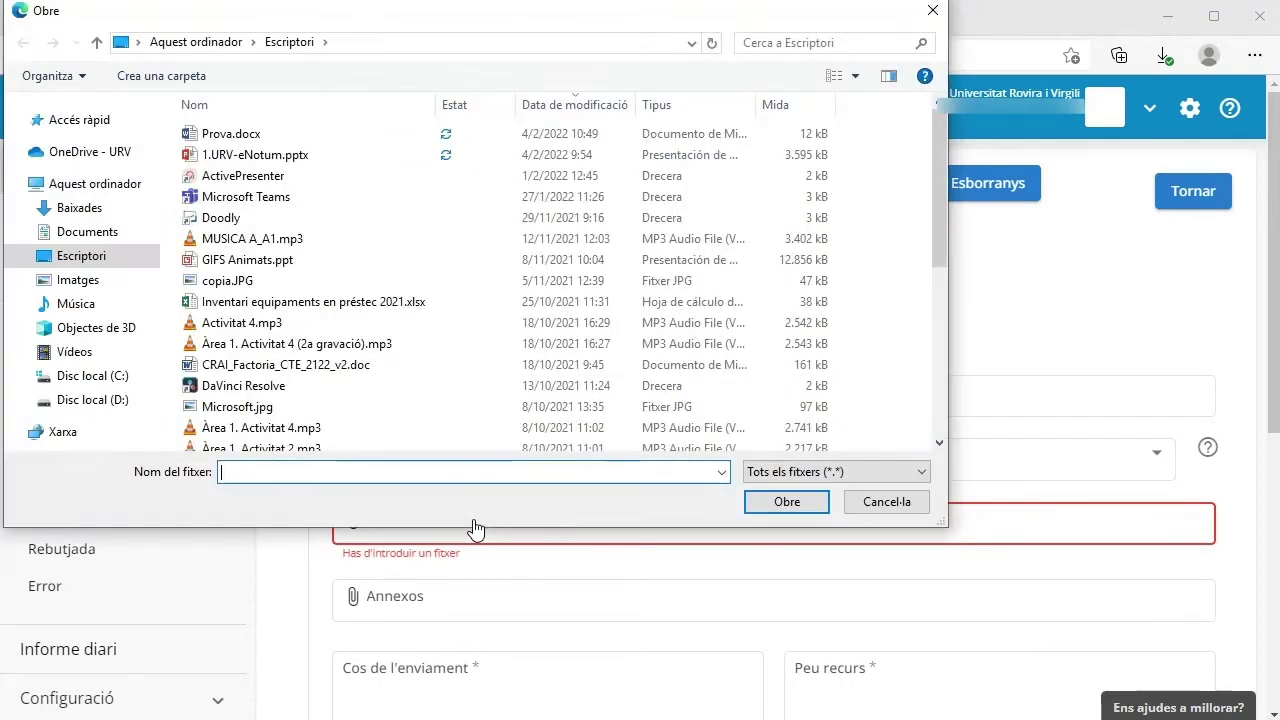
double_click(250, 133)
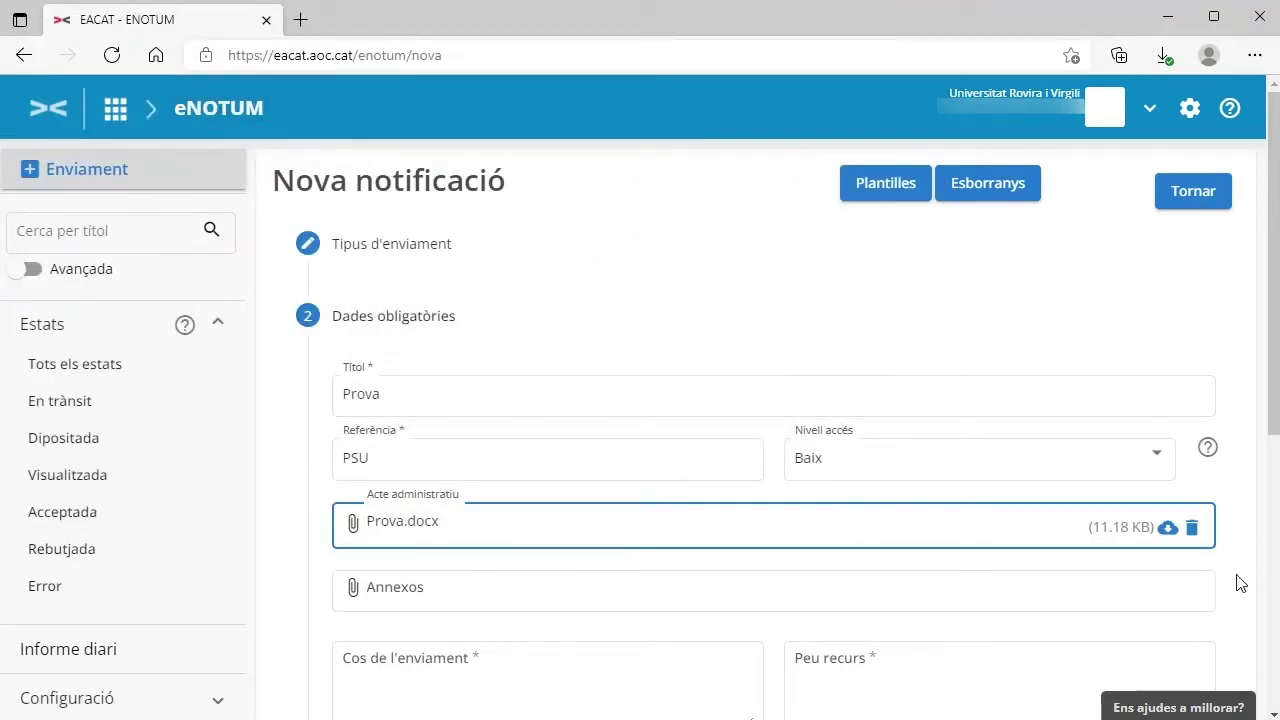
scroll(1240, 583, down, 2)
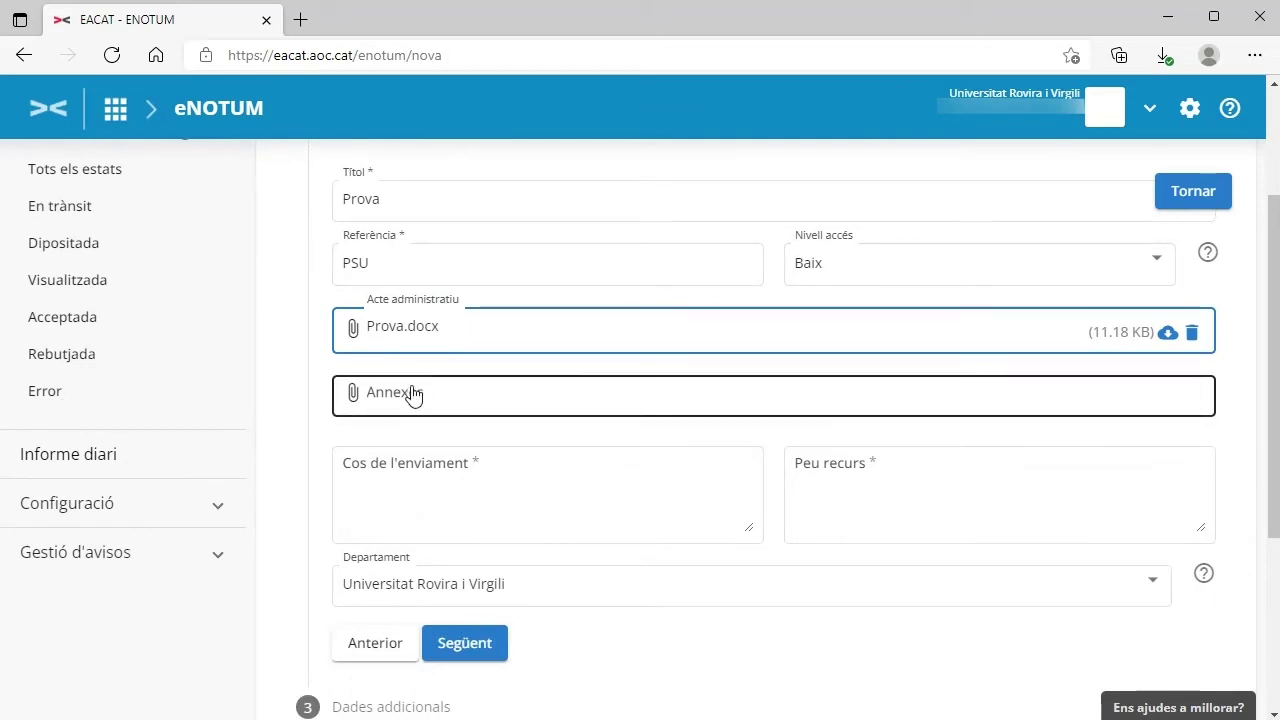
Step: Write the body 'Enviant resolució', choose the 'Peu de Recurs: Exahureix' footer, and continue to Dades addicionals
click(395, 472)
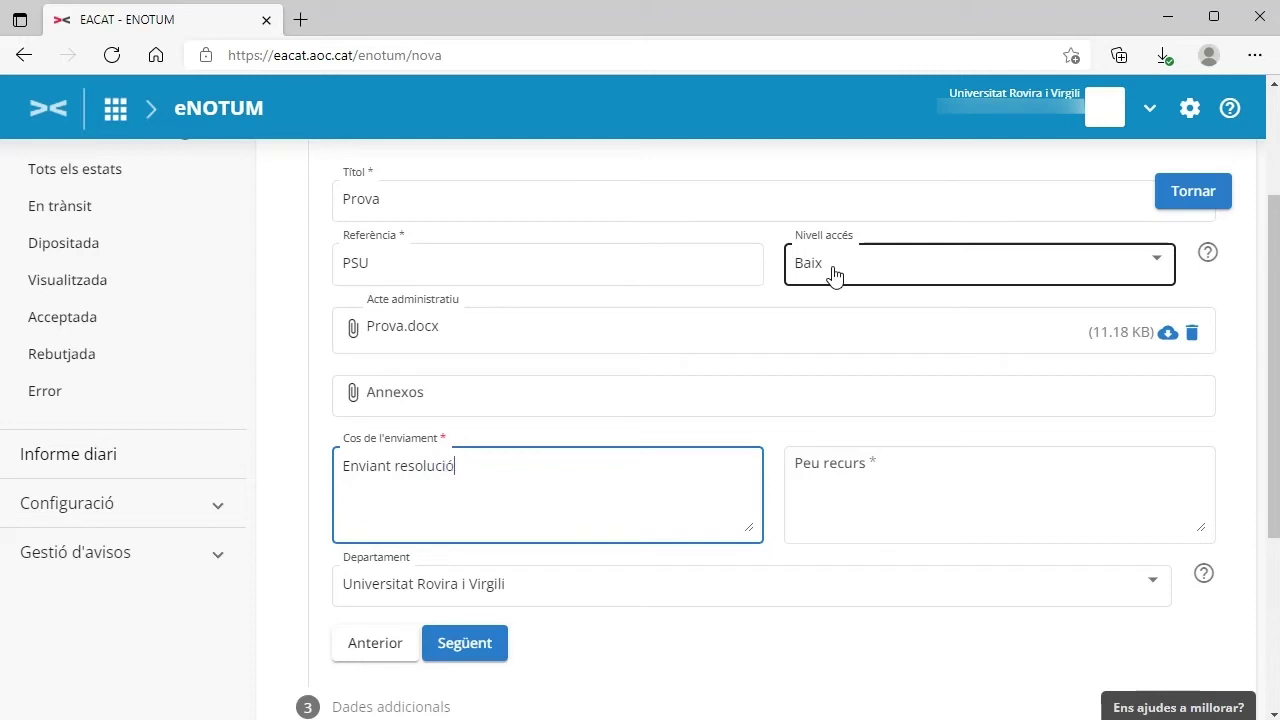
click(817, 483)
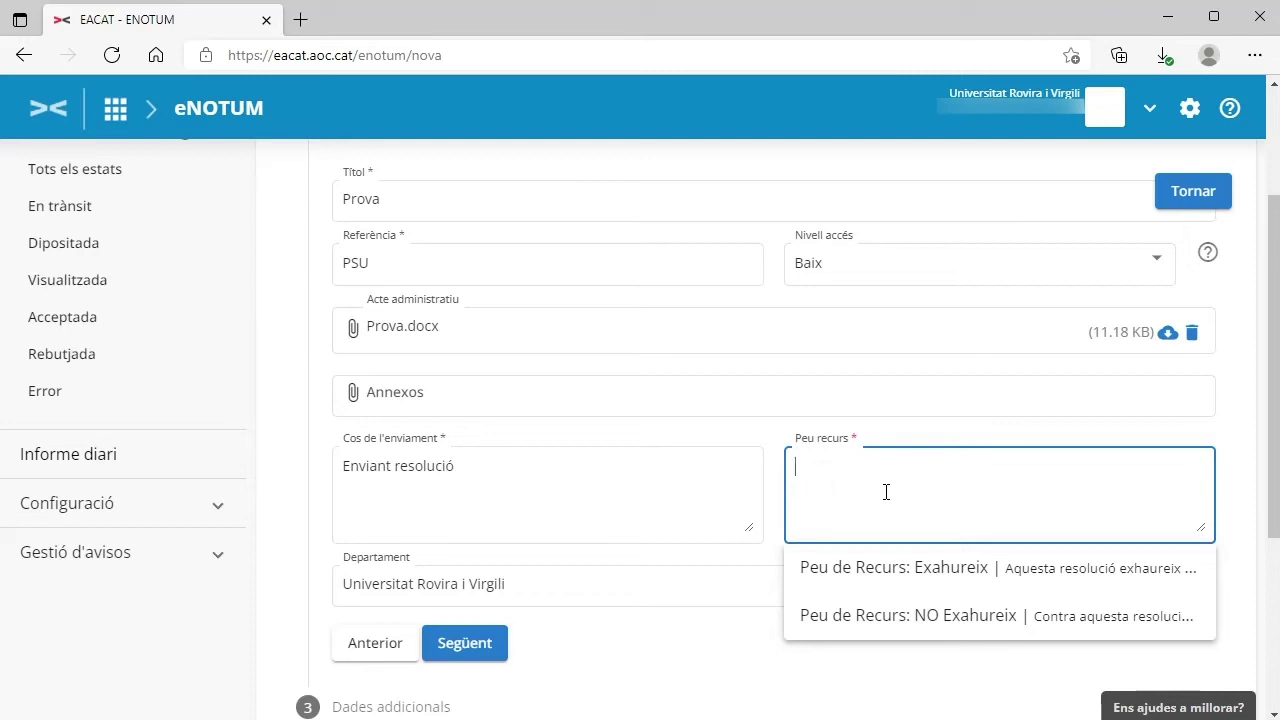
click(909, 566)
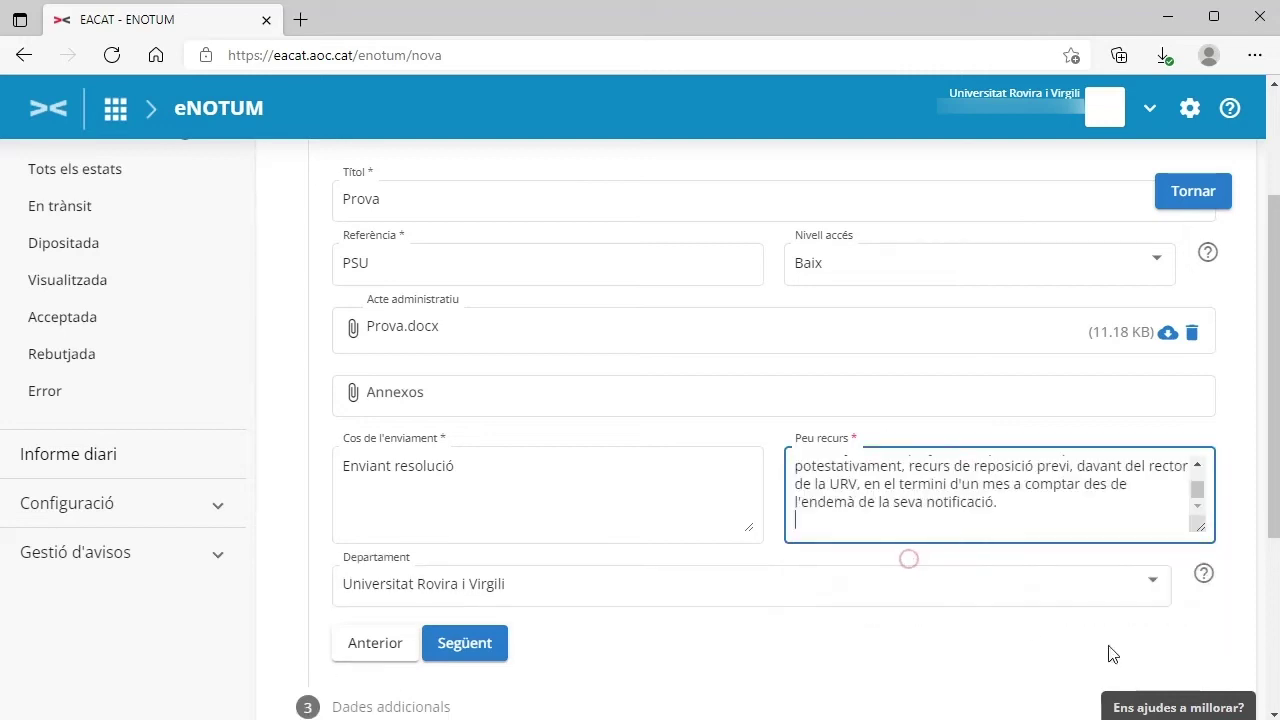
scroll(800, 678, down, 1)
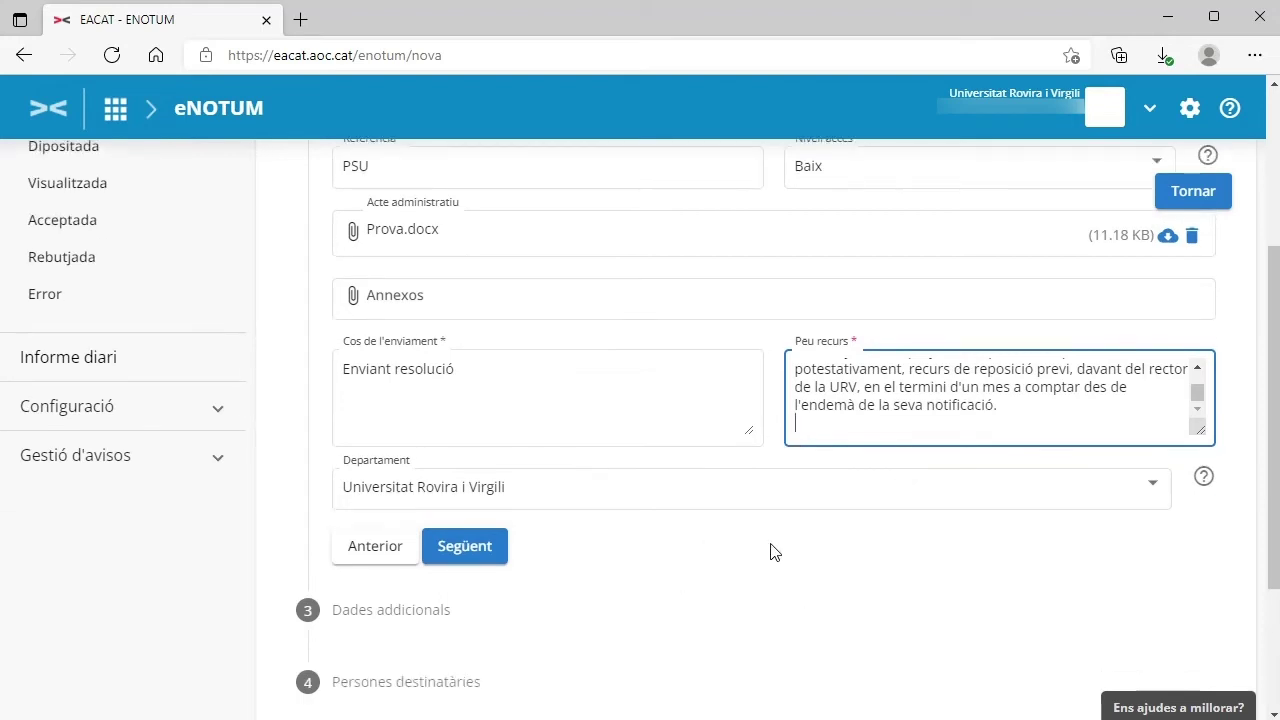
click(468, 558)
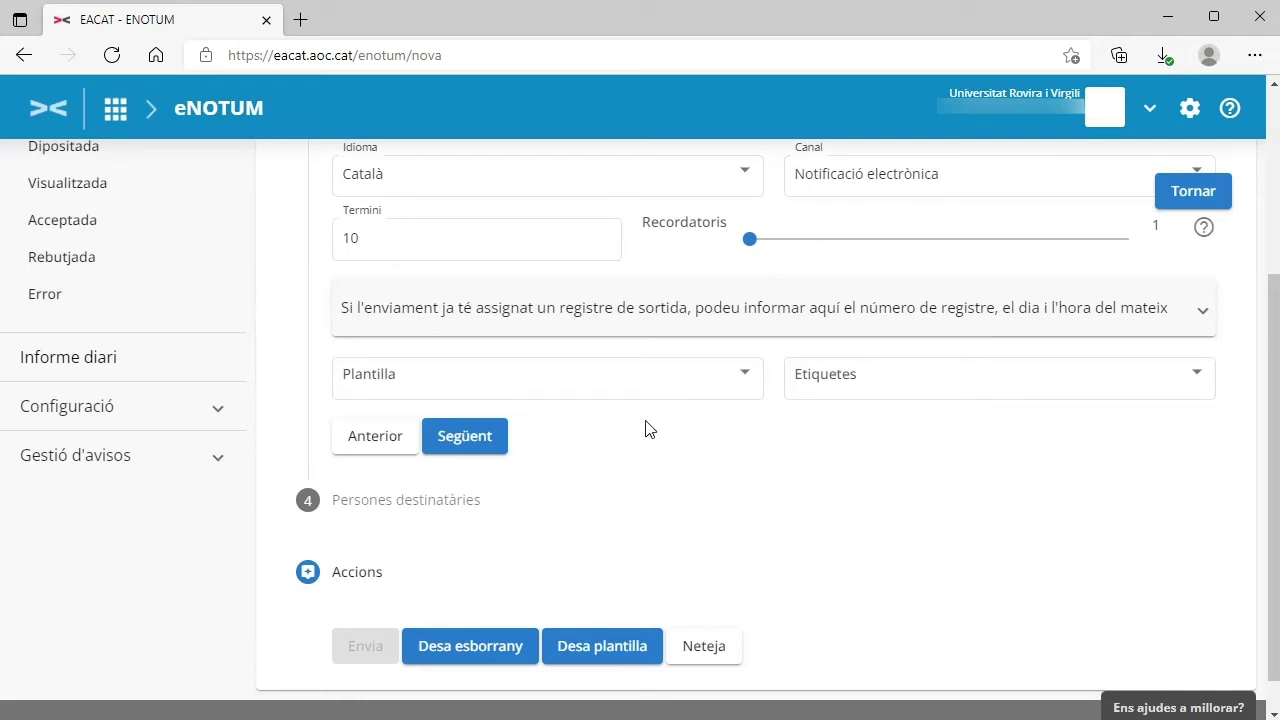
Step: Reach the recipients step and enter a new person's ID document, name, first surname and Català language
click(466, 437)
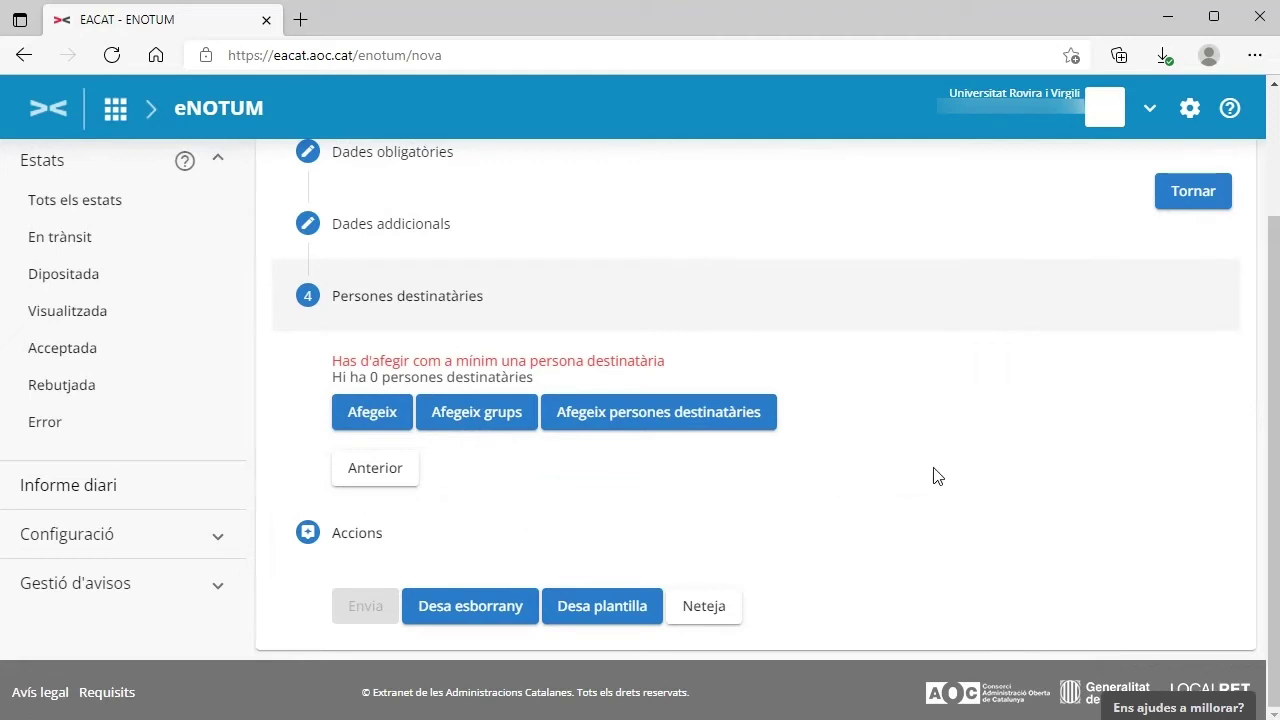
click(372, 412)
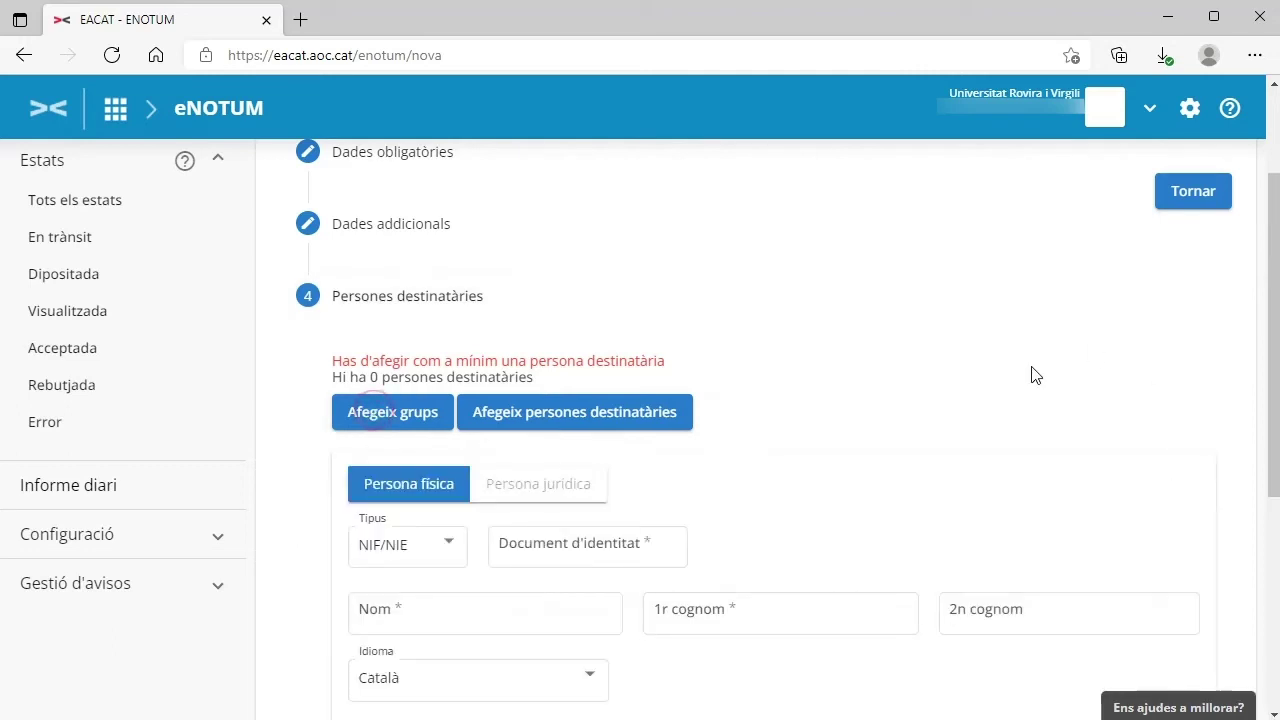
scroll(895, 448, down, 1)
click(594, 345)
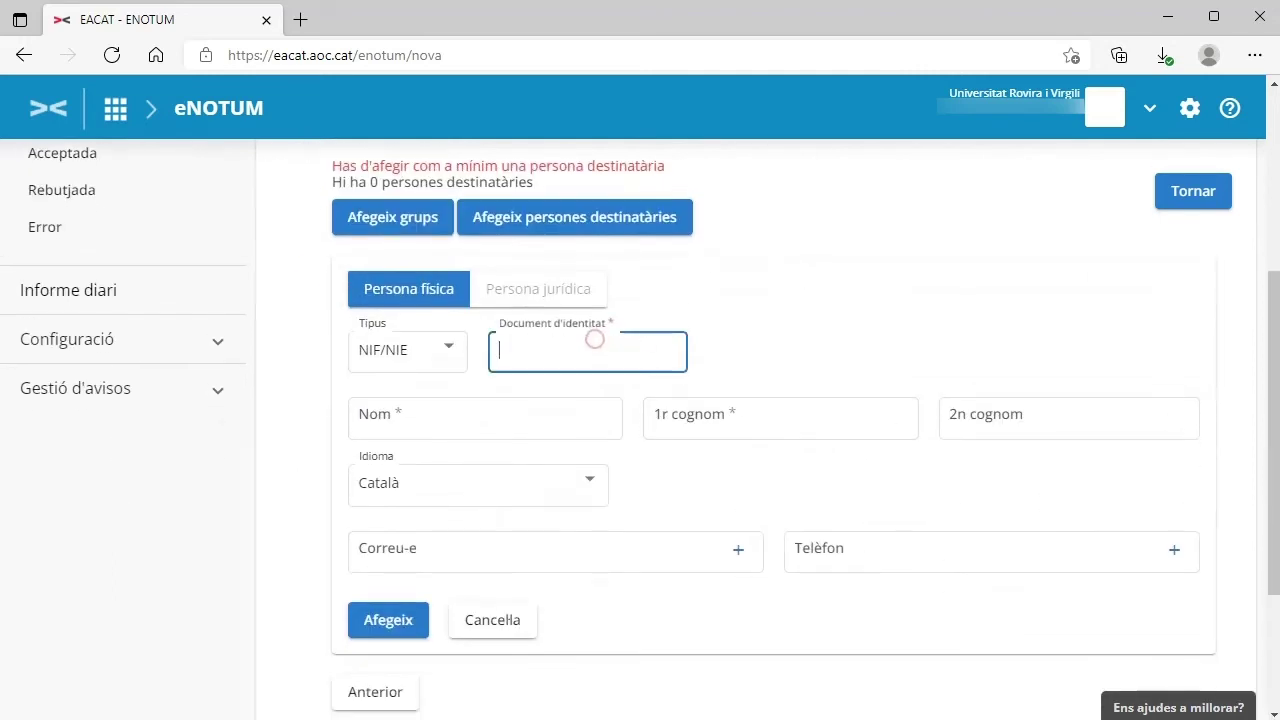
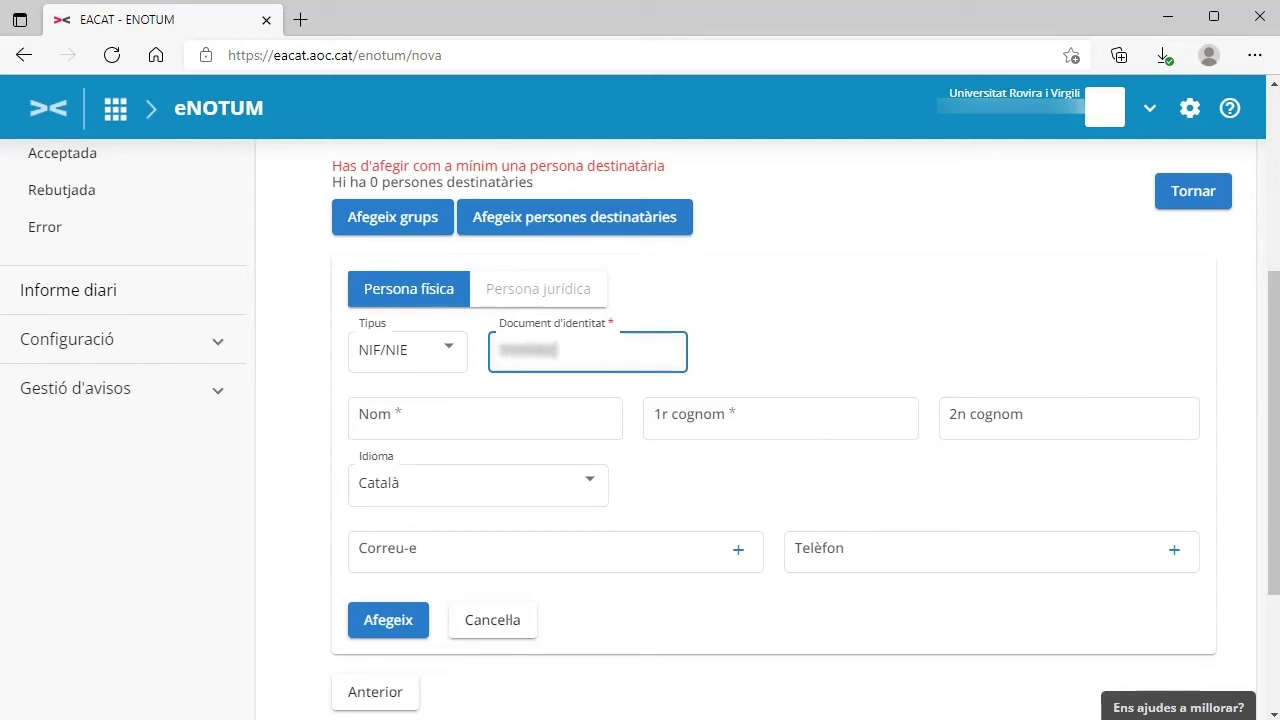
click(520, 410)
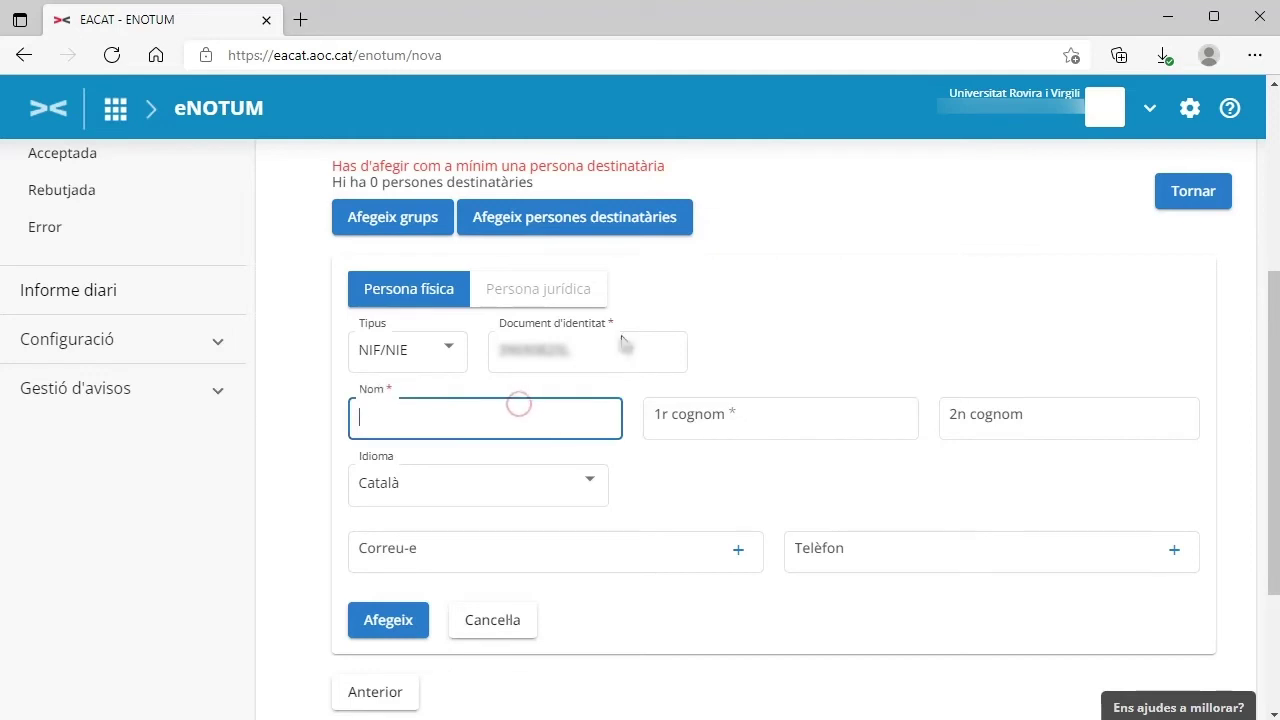
text(Alba)
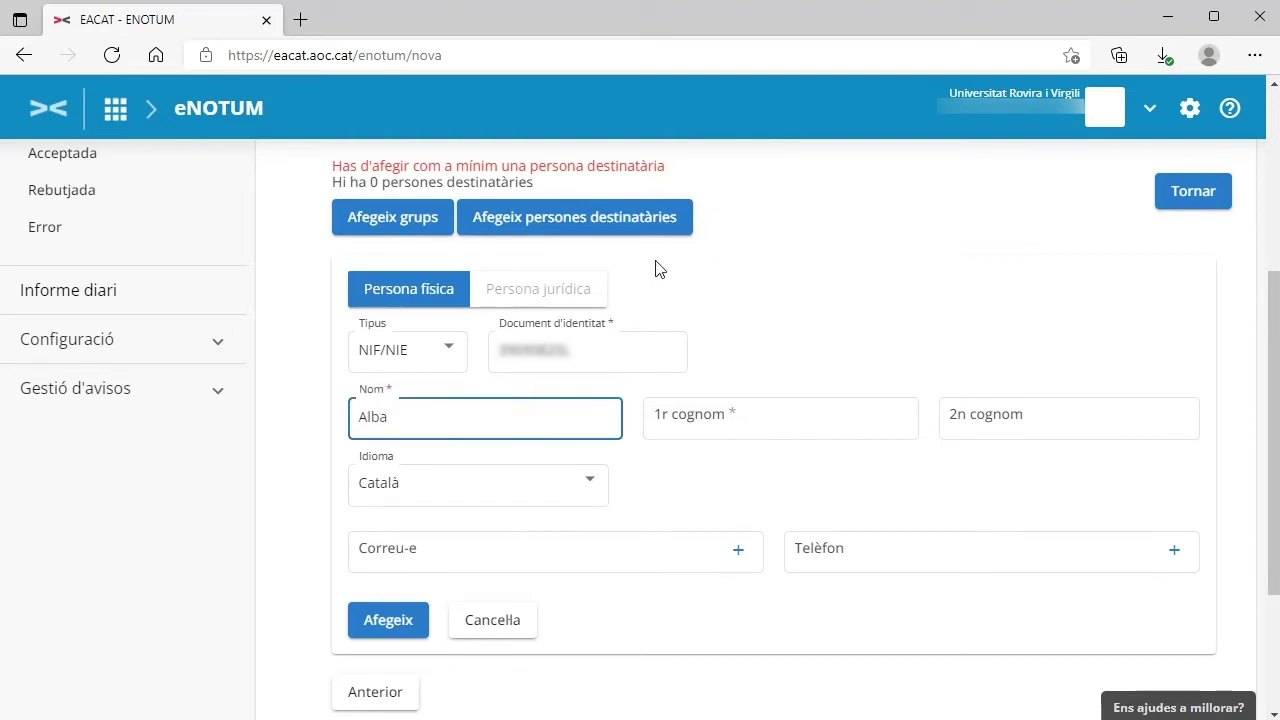
key(Tab)
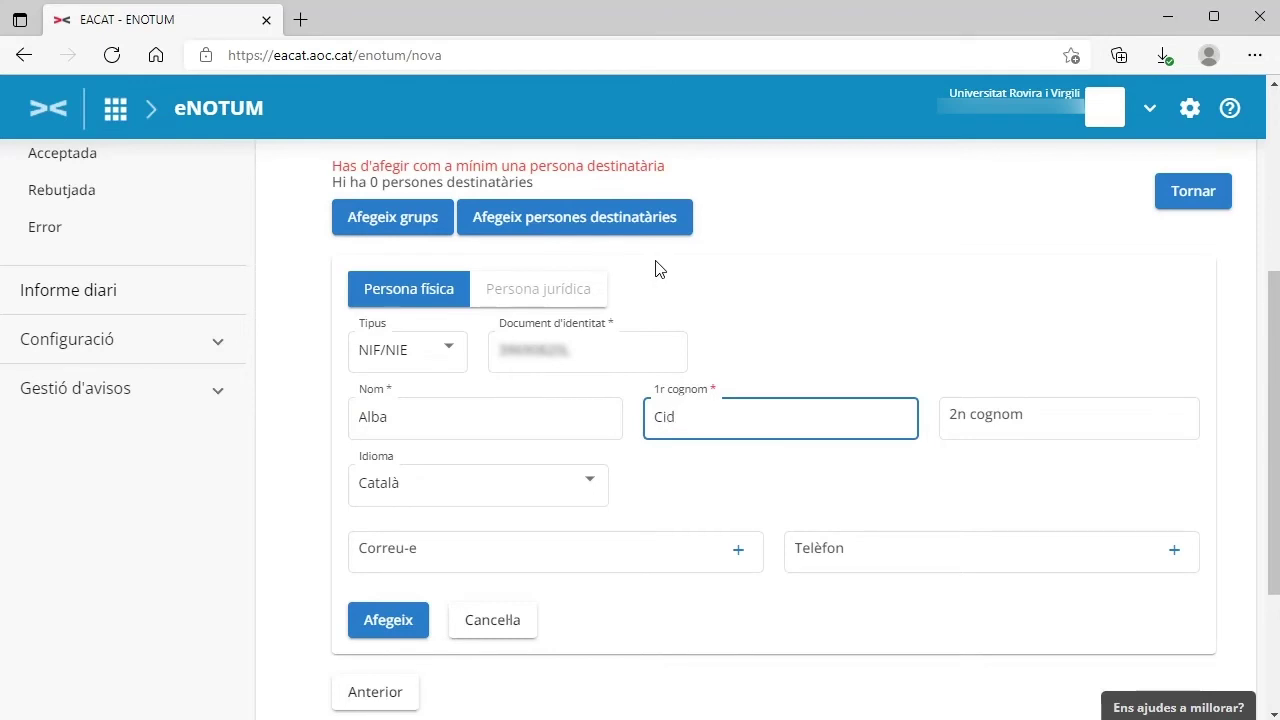
click(701, 485)
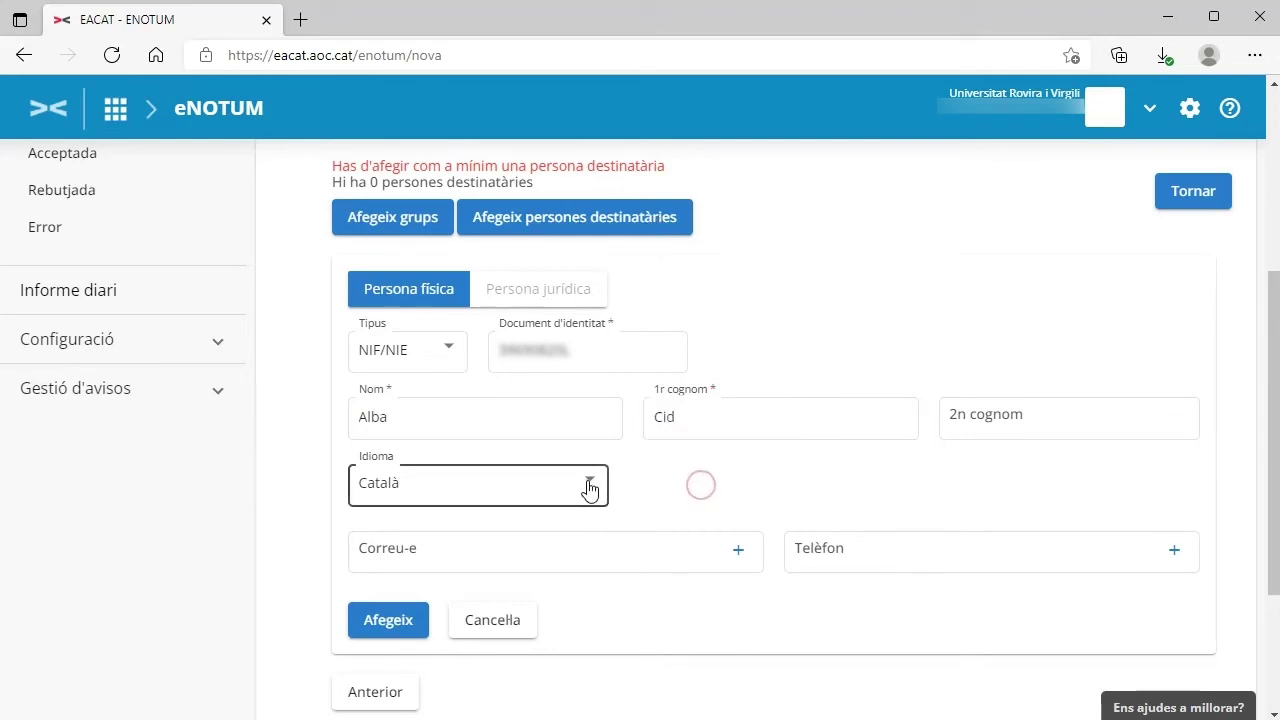
click(589, 489)
click(729, 488)
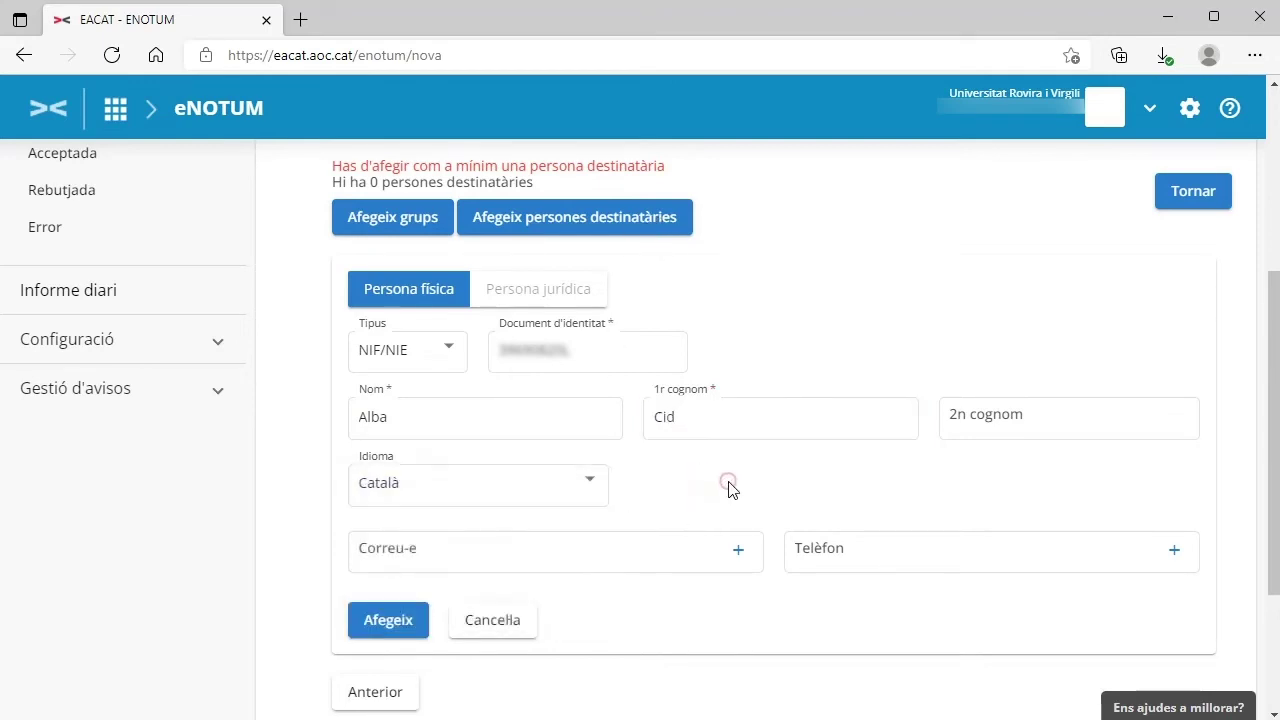
Step: Fill in the recipient's e-mail address and phone number
click(455, 555)
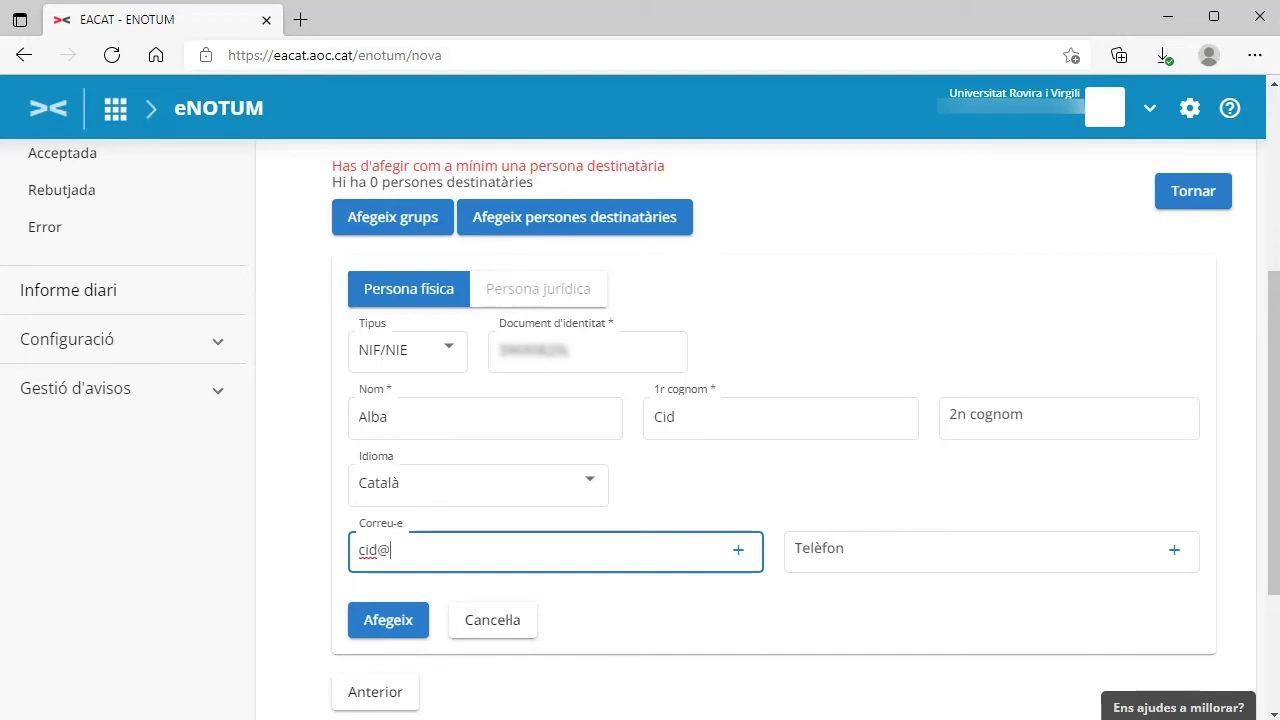
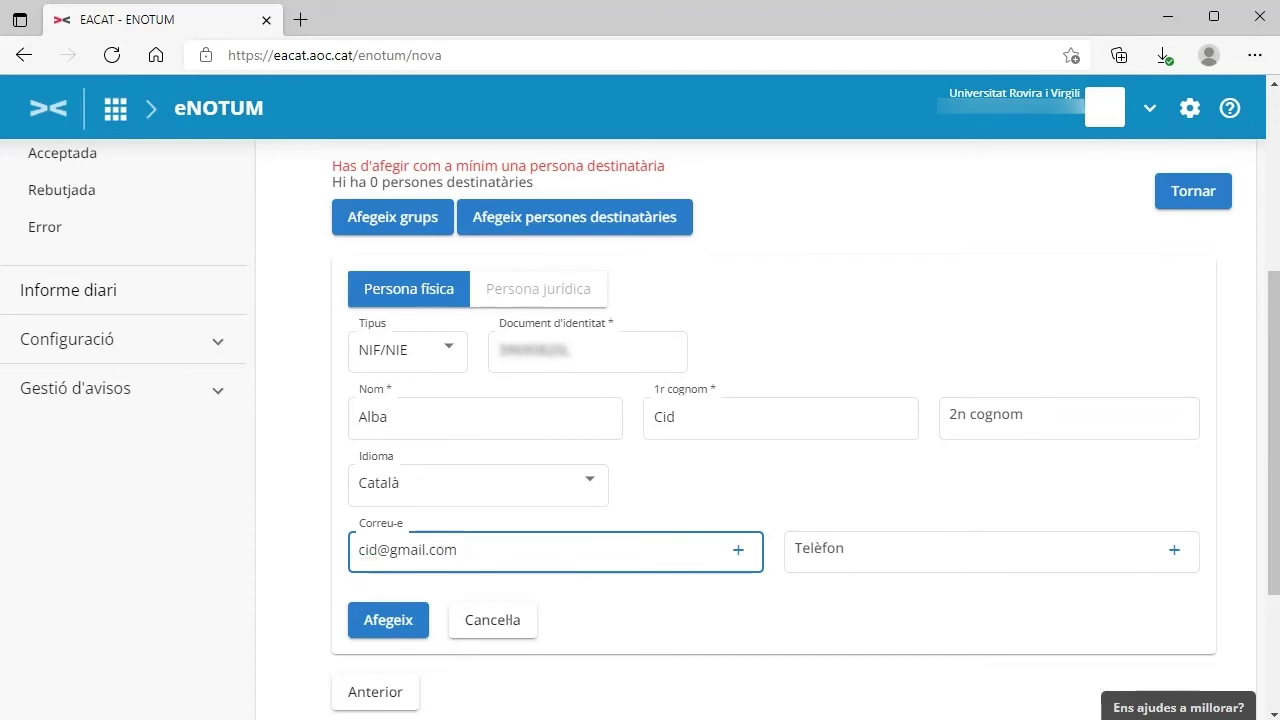
click(857, 549)
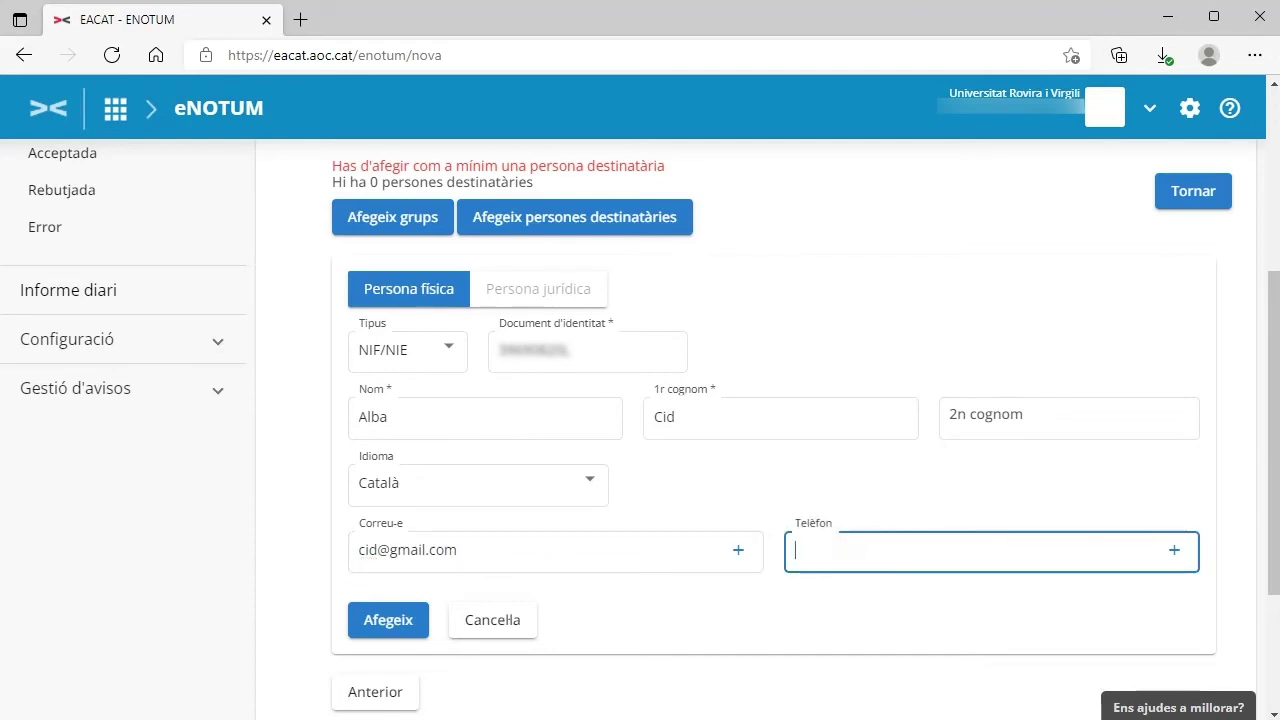
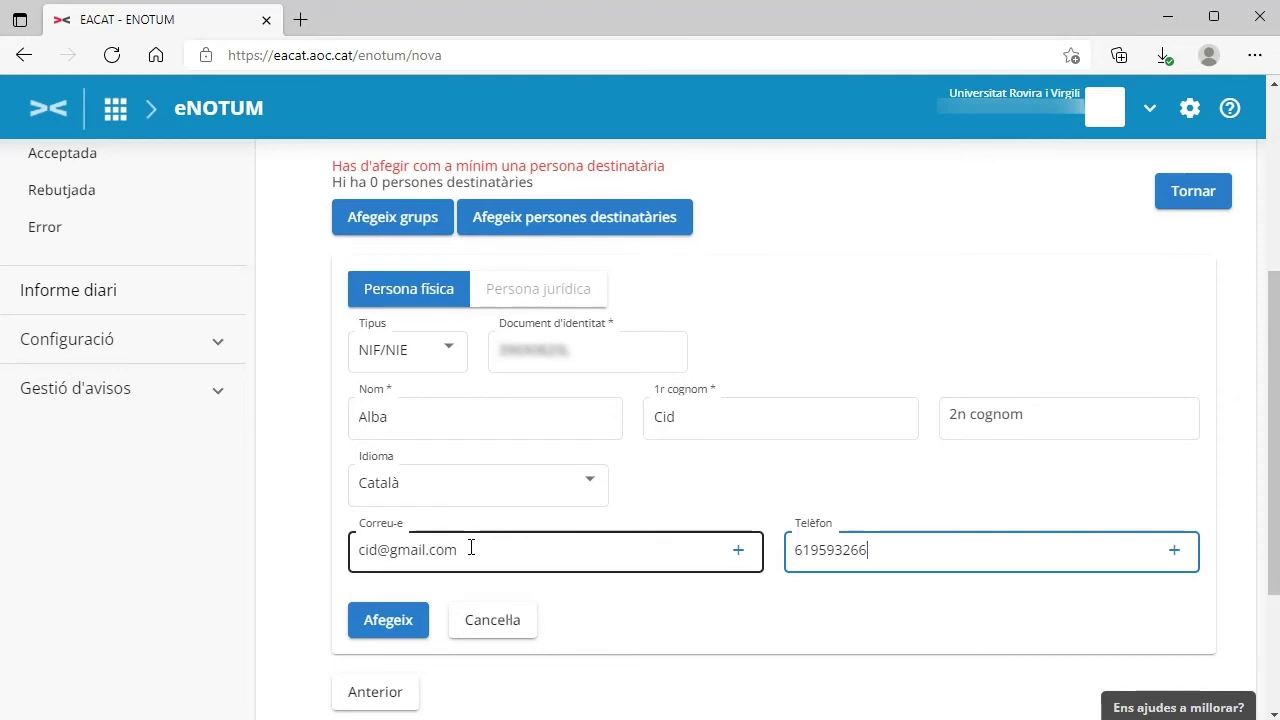
Step: Add the recipient to the list and send the Prova - PSU notification
click(387, 621)
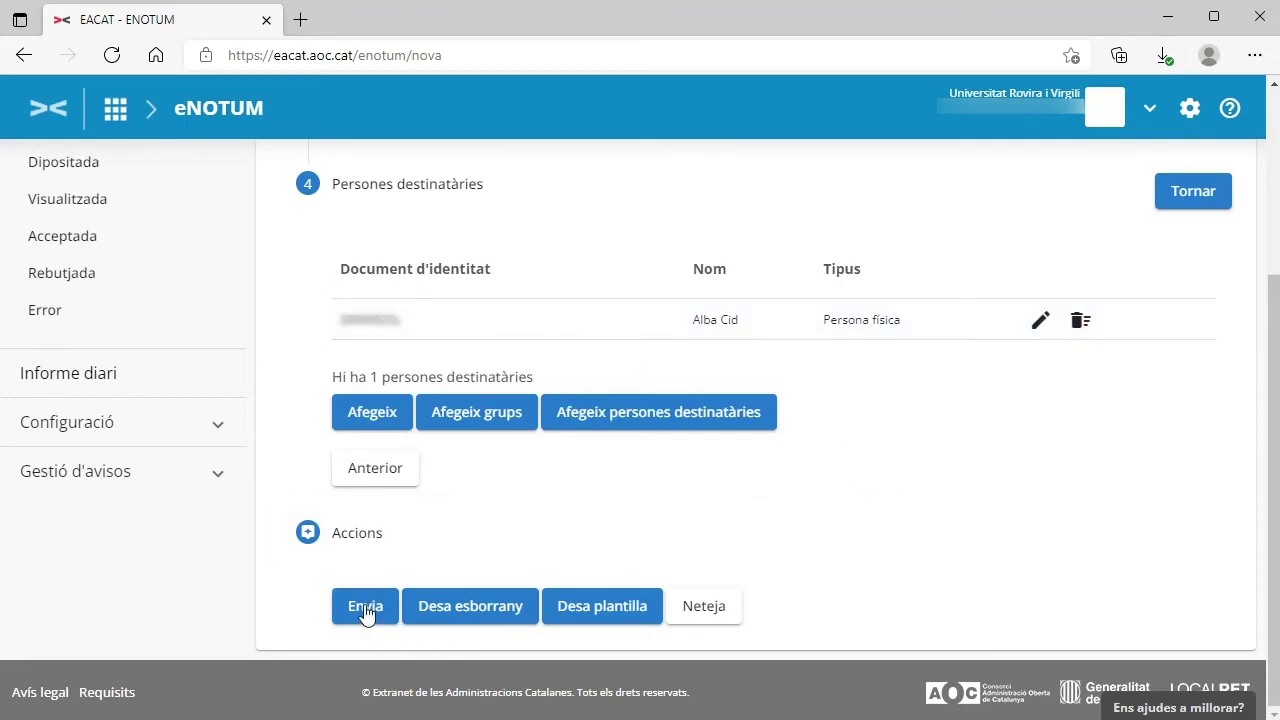
click(365, 609)
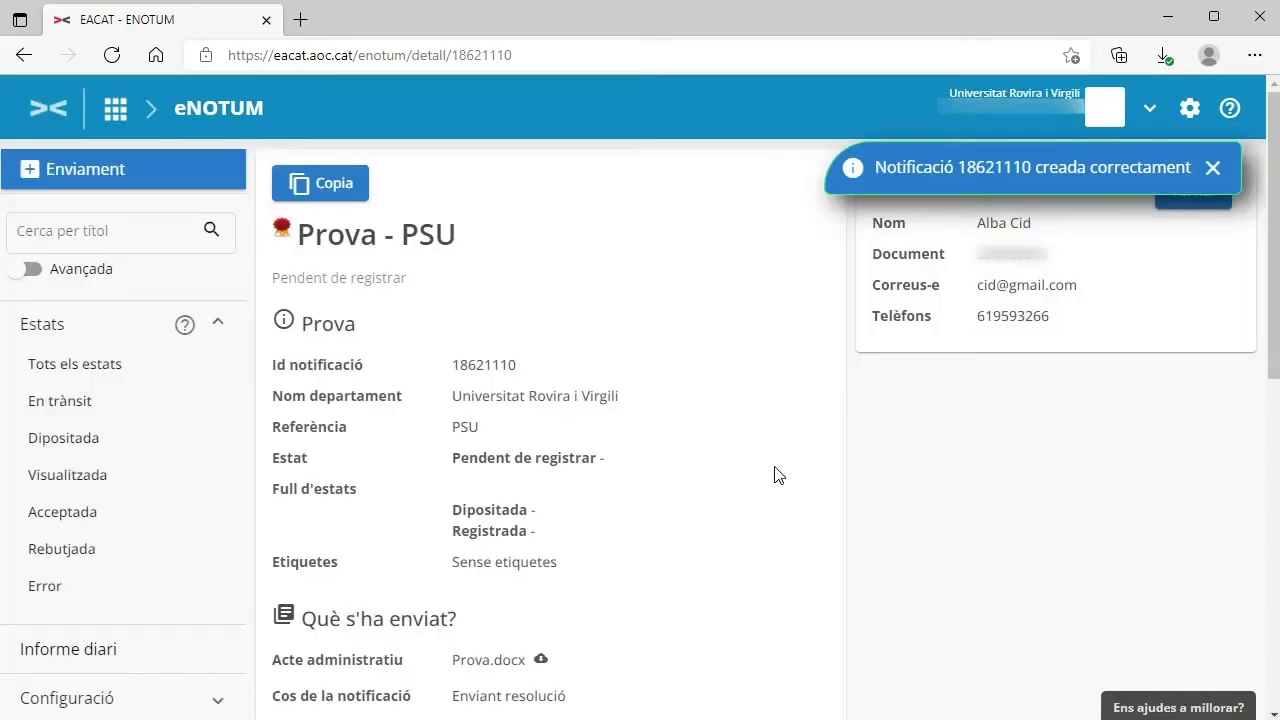
scroll(778, 475, down, 1)
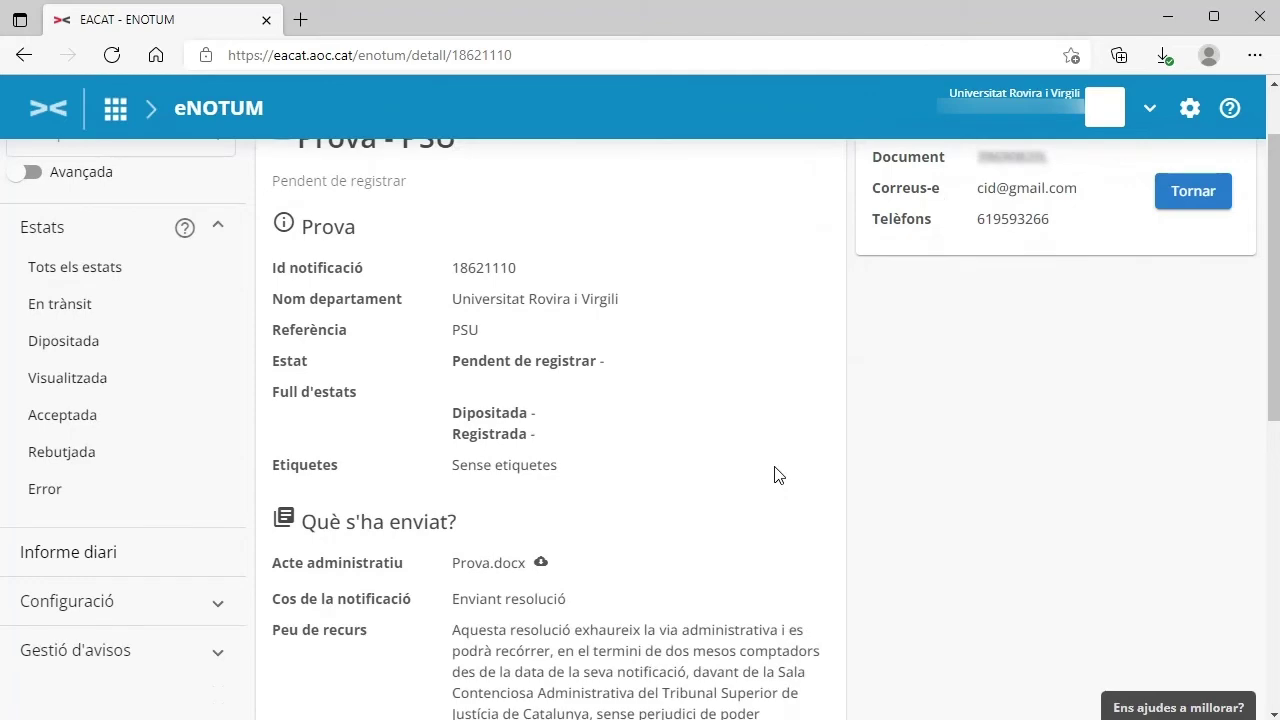
scroll(775, 474, down, 1)
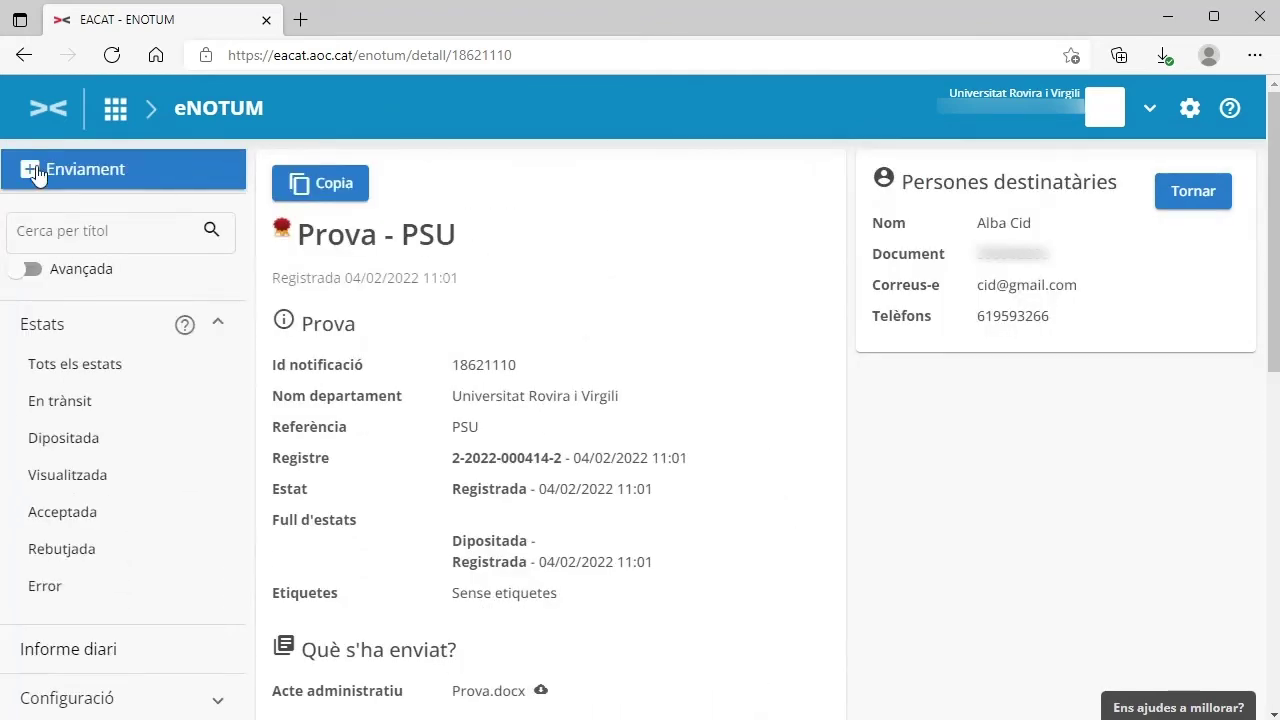
click(85, 172)
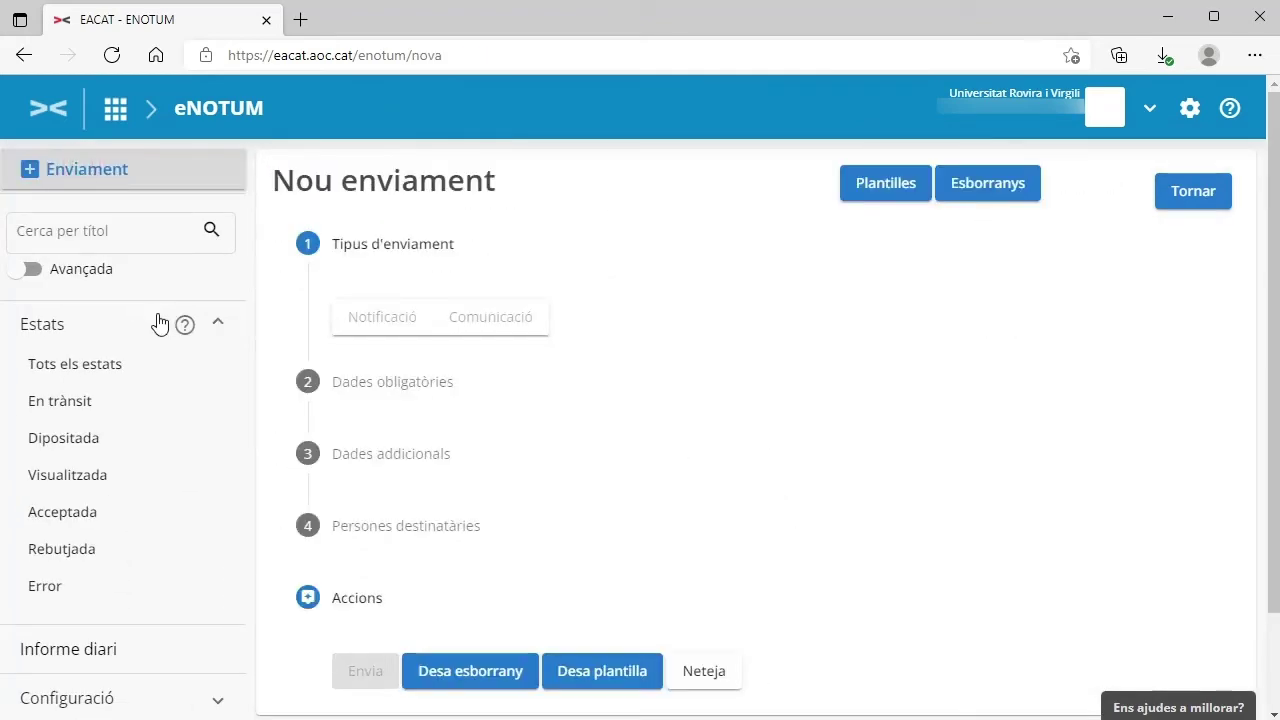
Step: Make the new sending a Comunicació titled Prova, reference ref, with Prova.docx as the administrative act
click(497, 322)
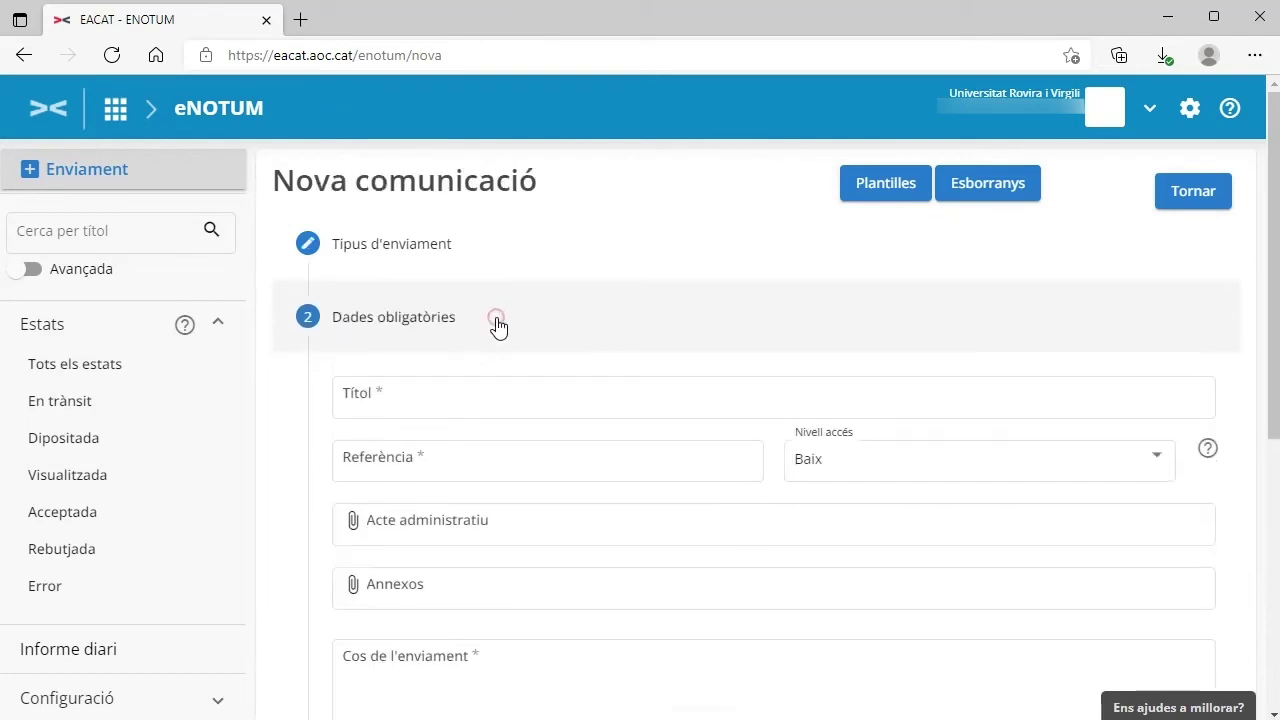
click(454, 399)
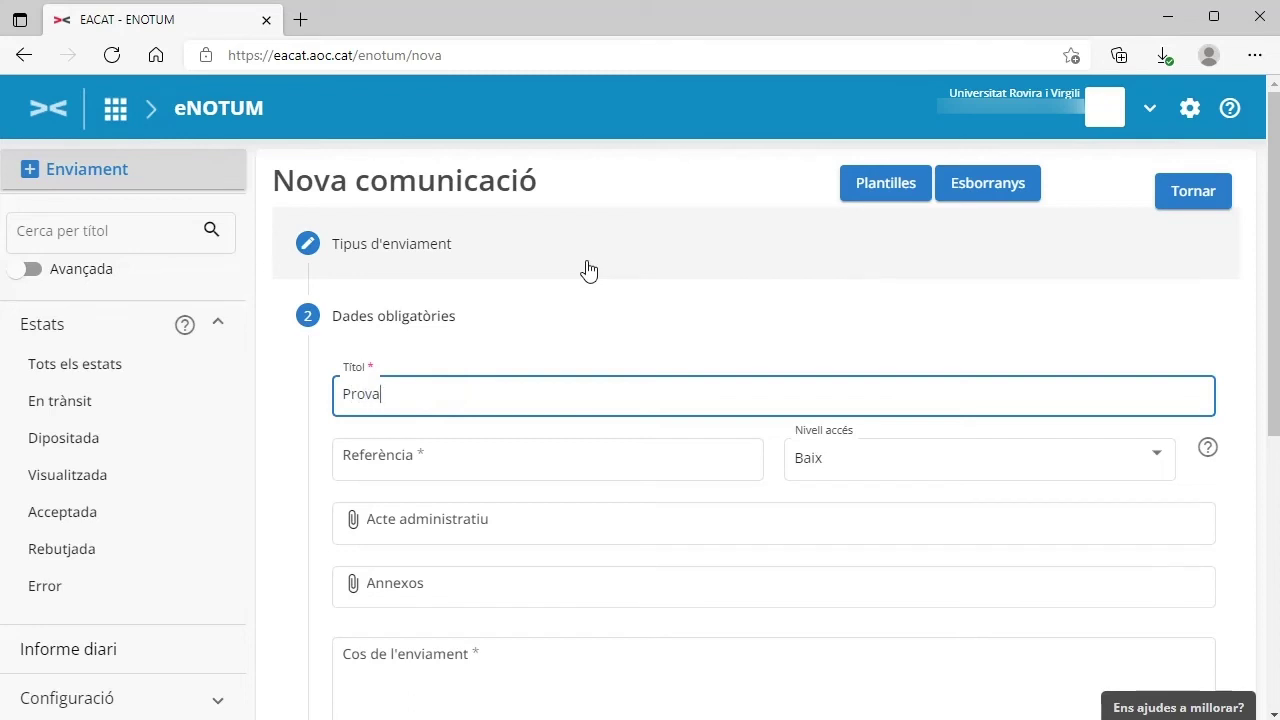
click(509, 460)
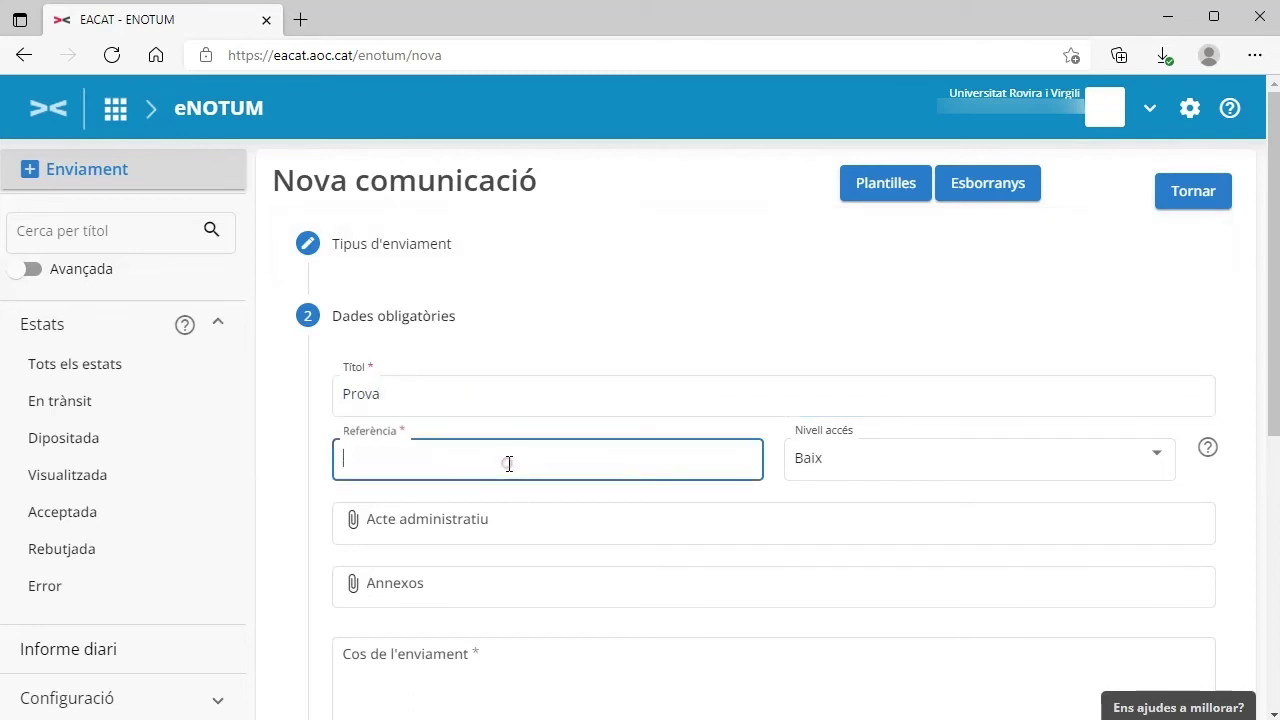
text(ref)
click(504, 524)
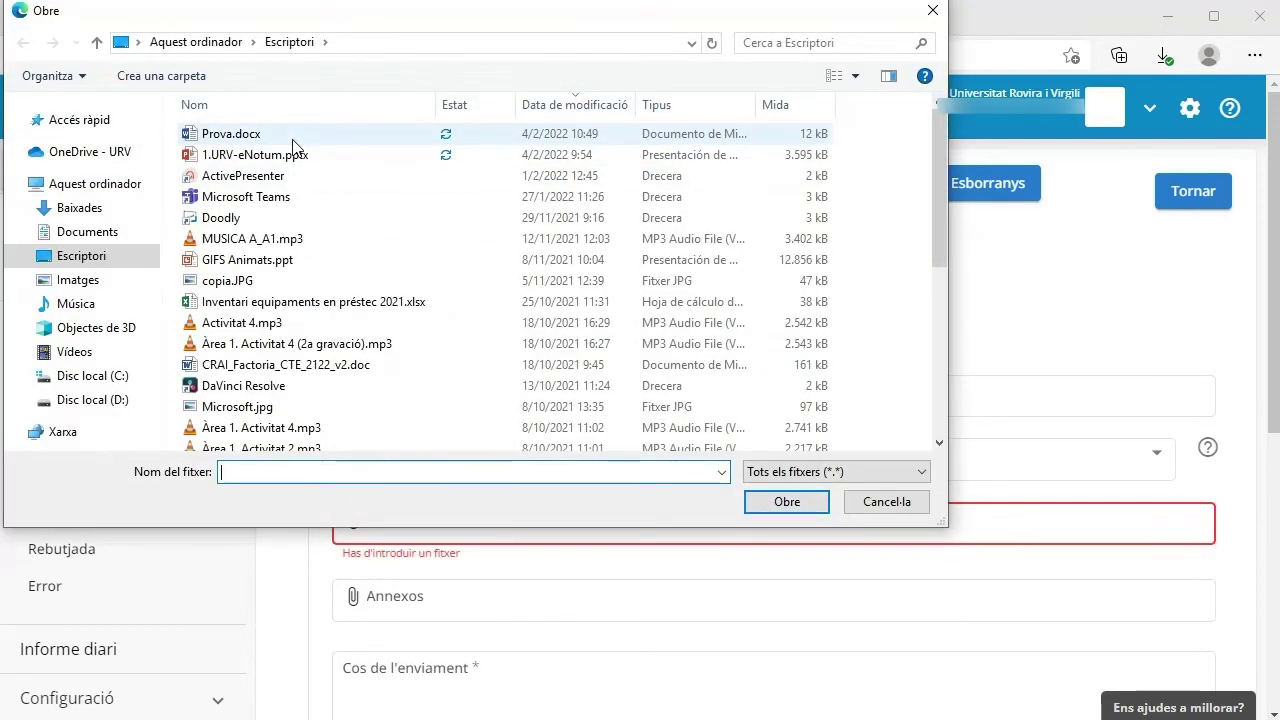
click(292, 137)
double_click(292, 137)
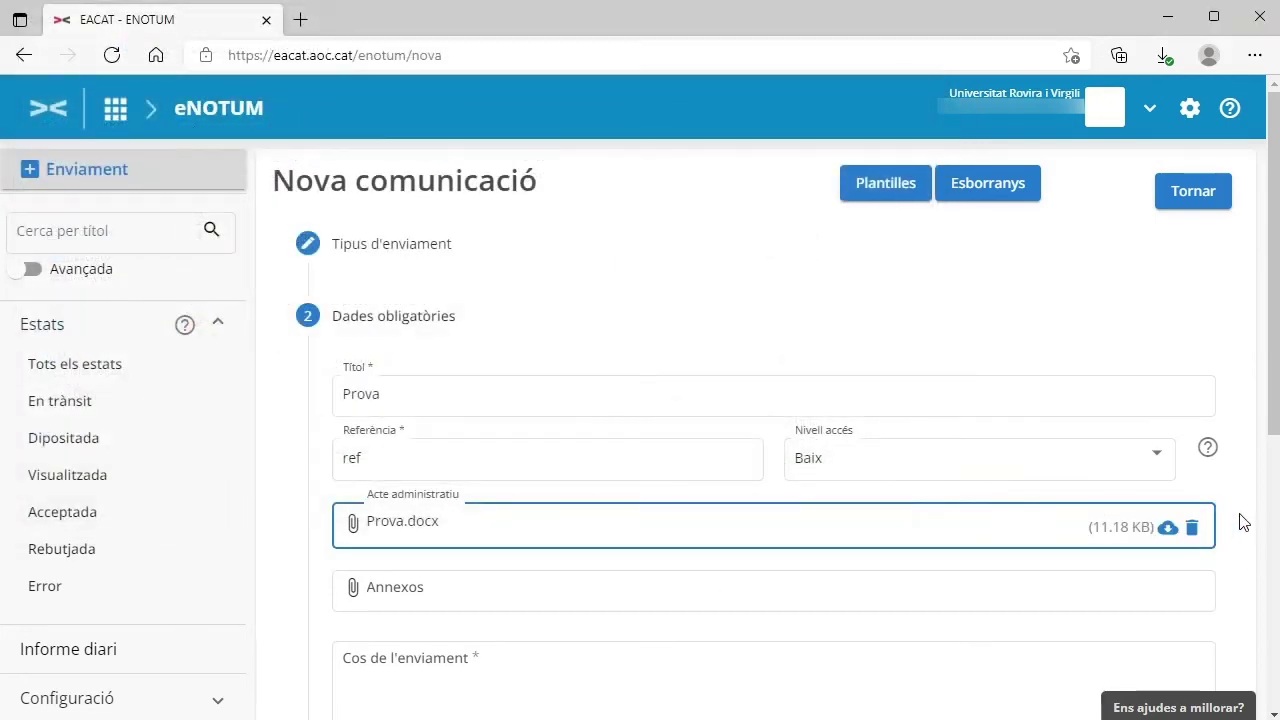
scroll(1238, 522, down, 4)
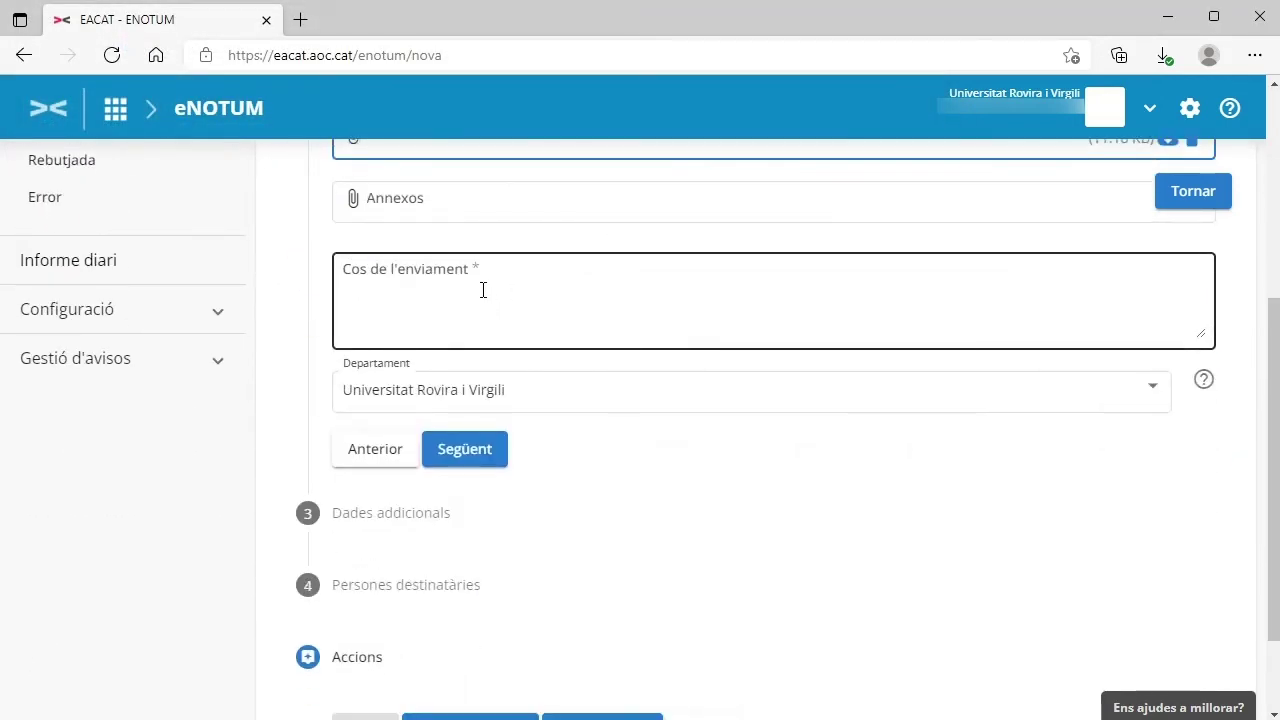
Step: Enter Prova as the communication body and advance past Dades addicionals to the recipients step
click(481, 289)
text(Prova)
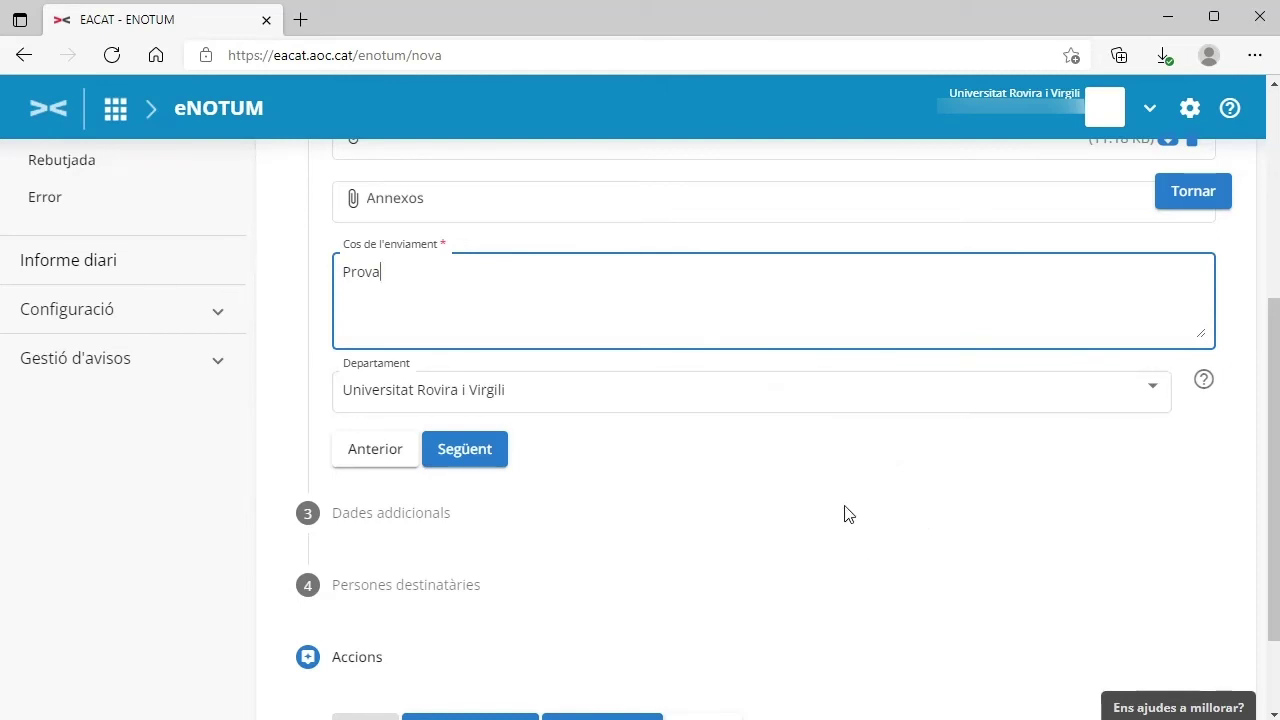
click(464, 455)
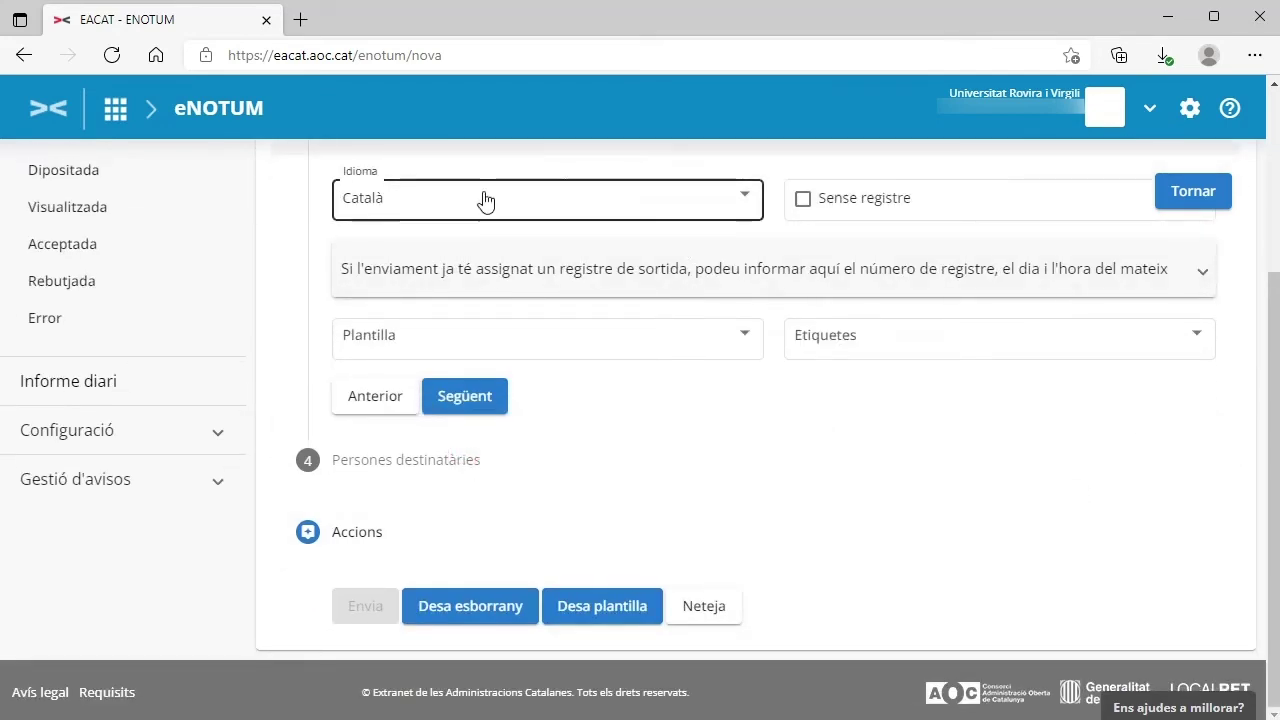
click(470, 398)
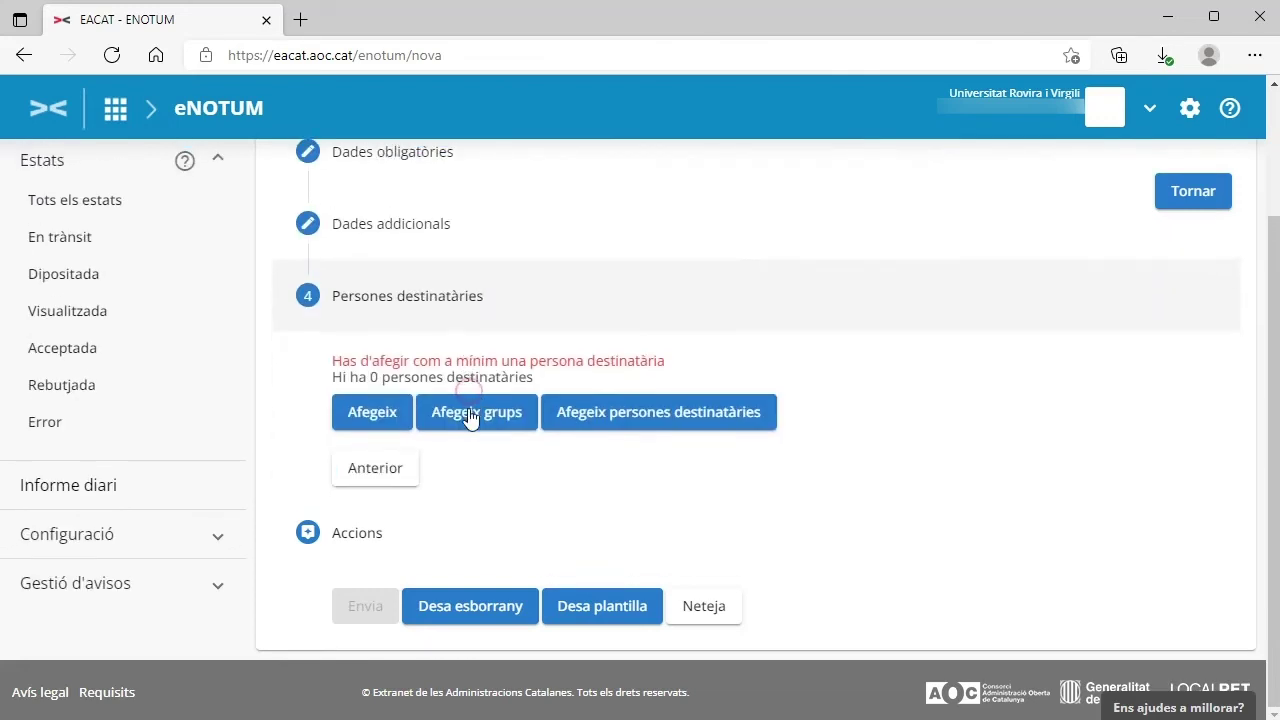
Step: Add a natural-person recipient with their identity document, first name and first surname
click(377, 416)
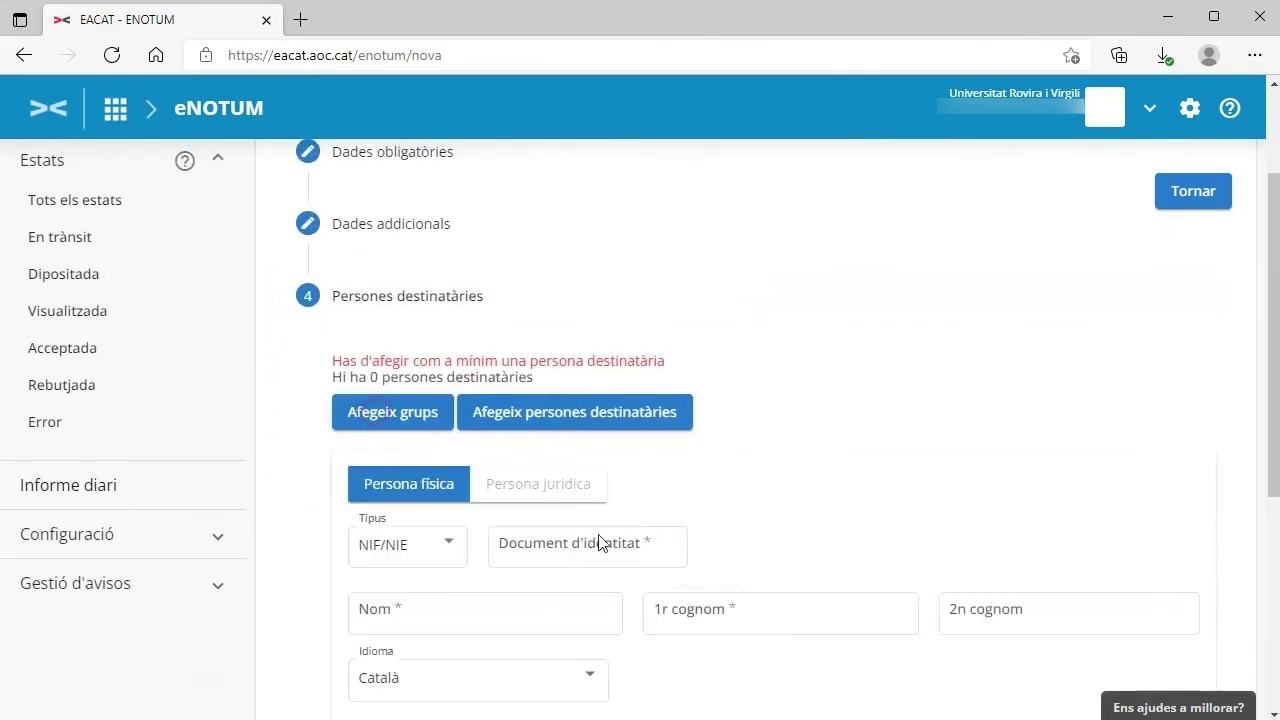
click(565, 560)
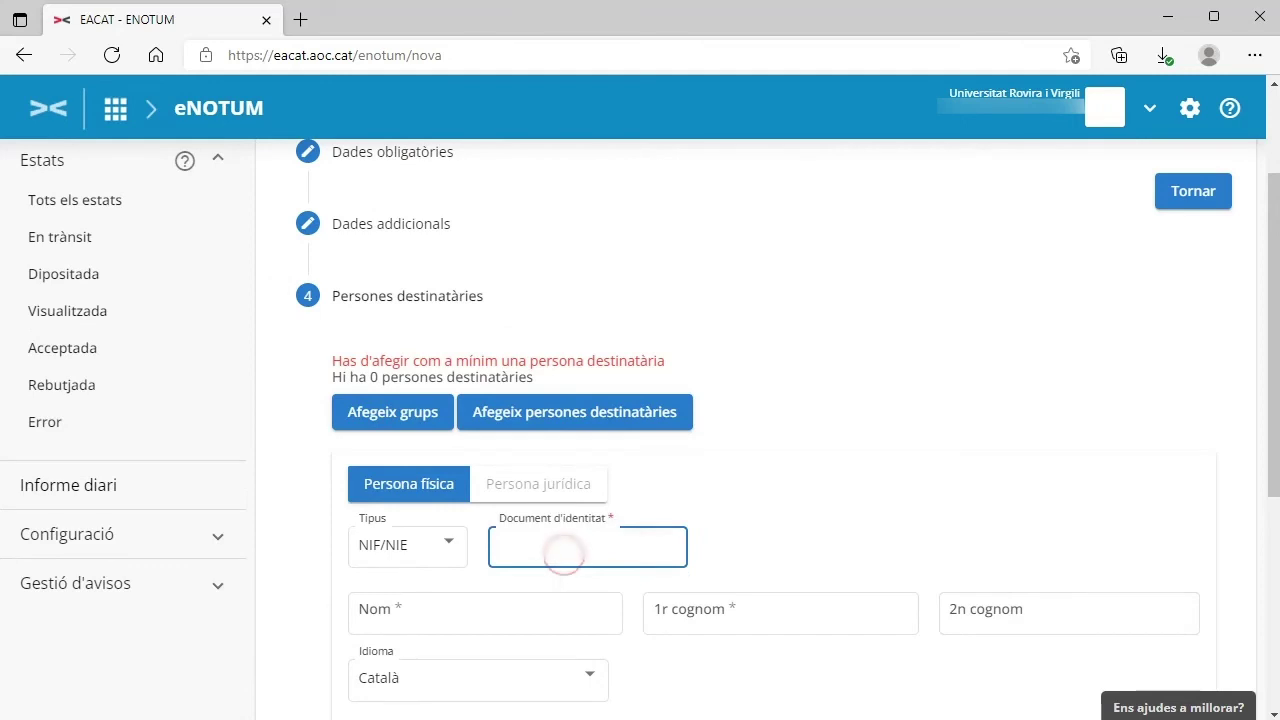
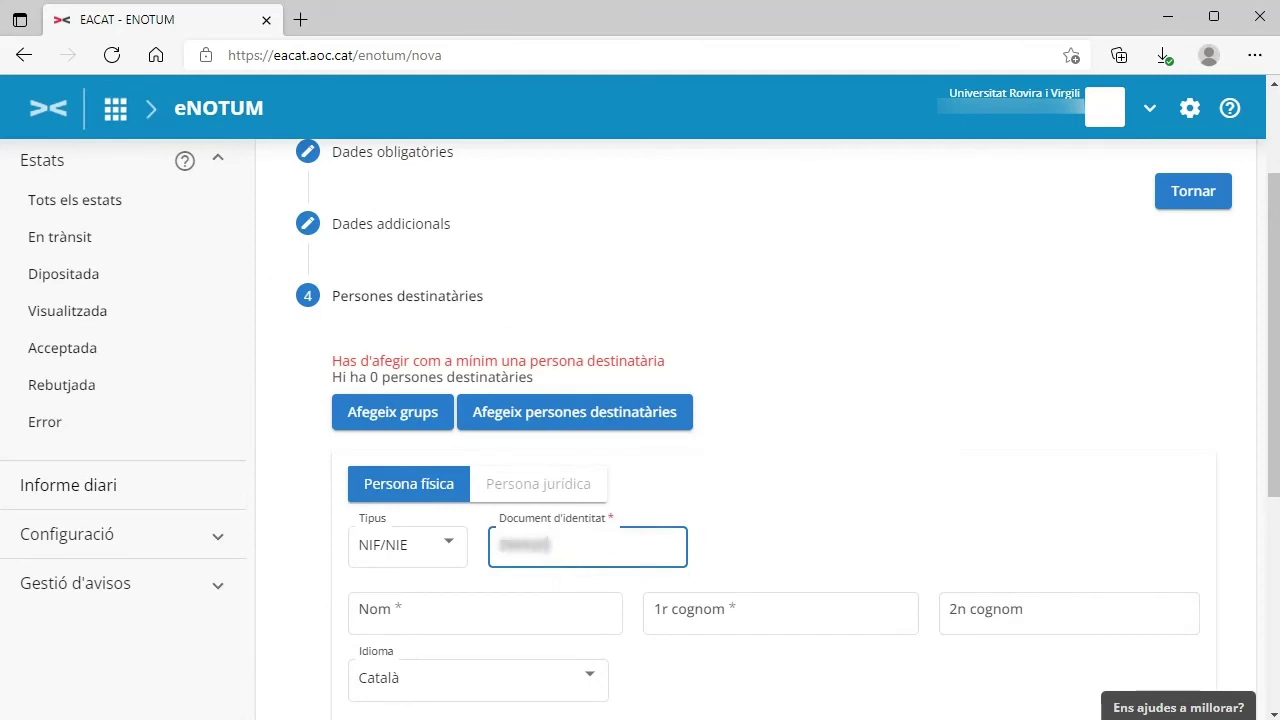
click(485, 613)
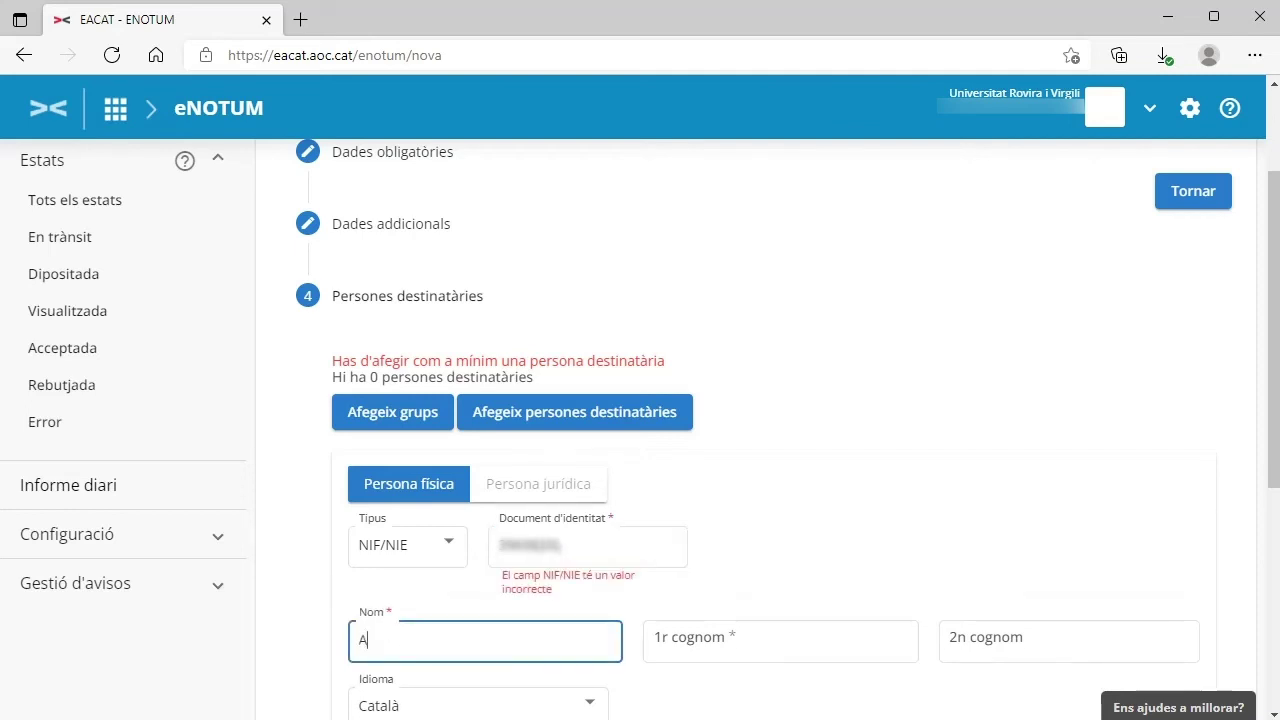
click(780, 641)
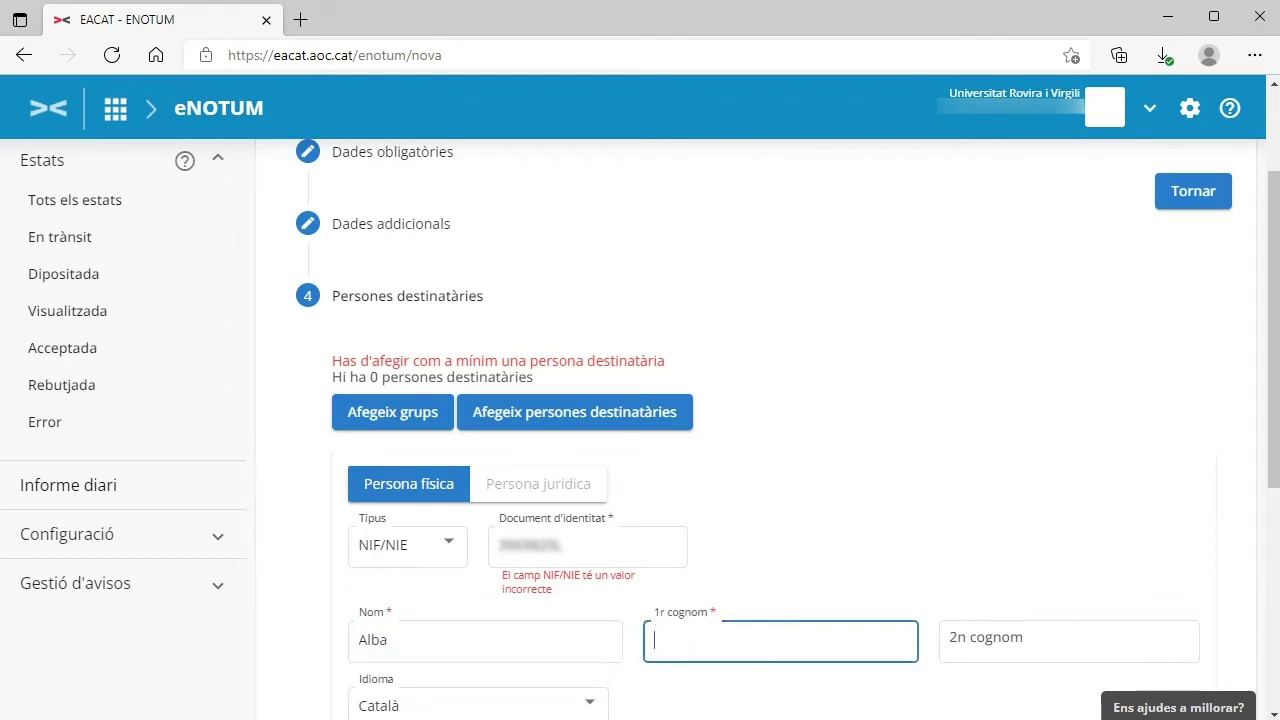
Step: Enter the recipient's e-mail, fixing its typo, and phone number, and add both contacts
scroll(1000, 450, down, 3)
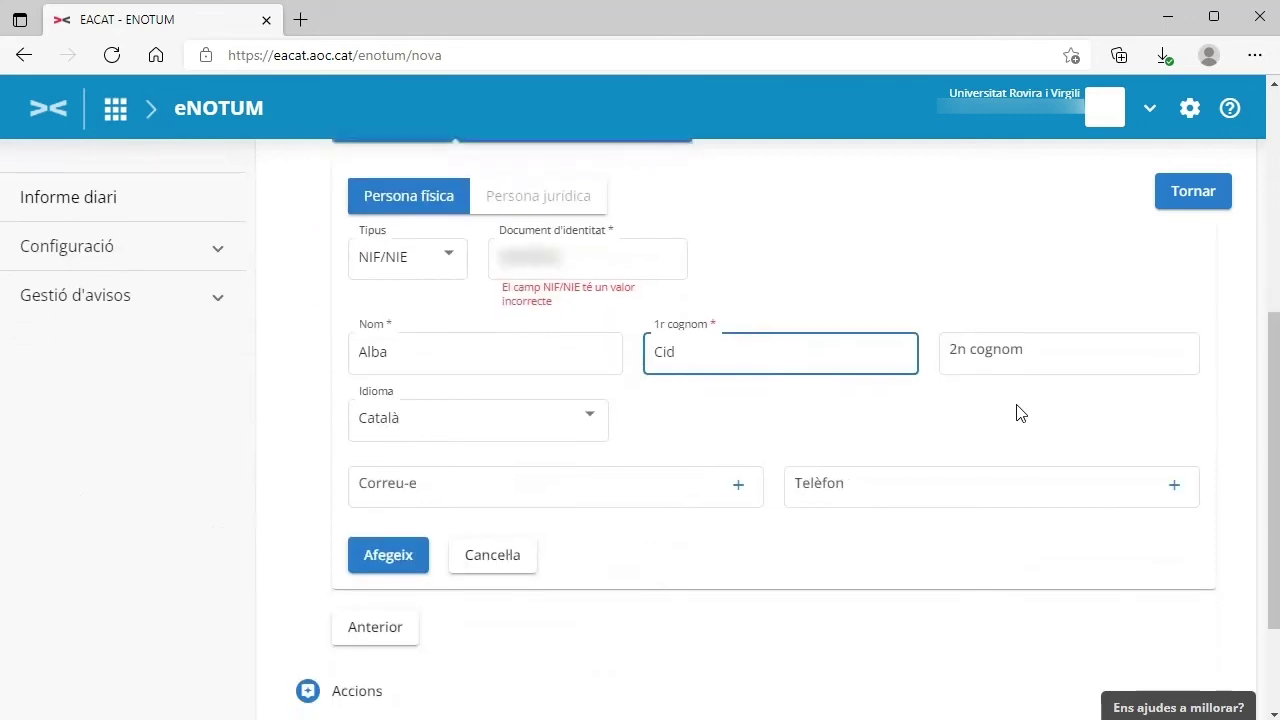
click(468, 481)
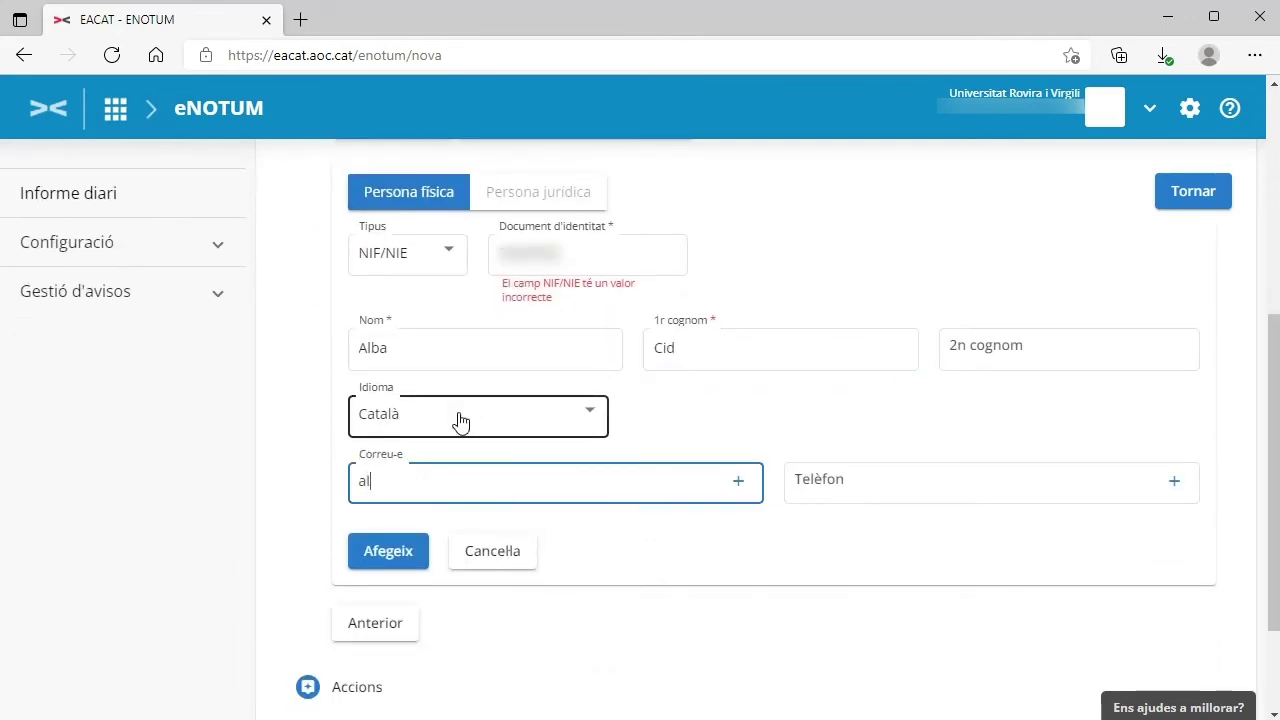
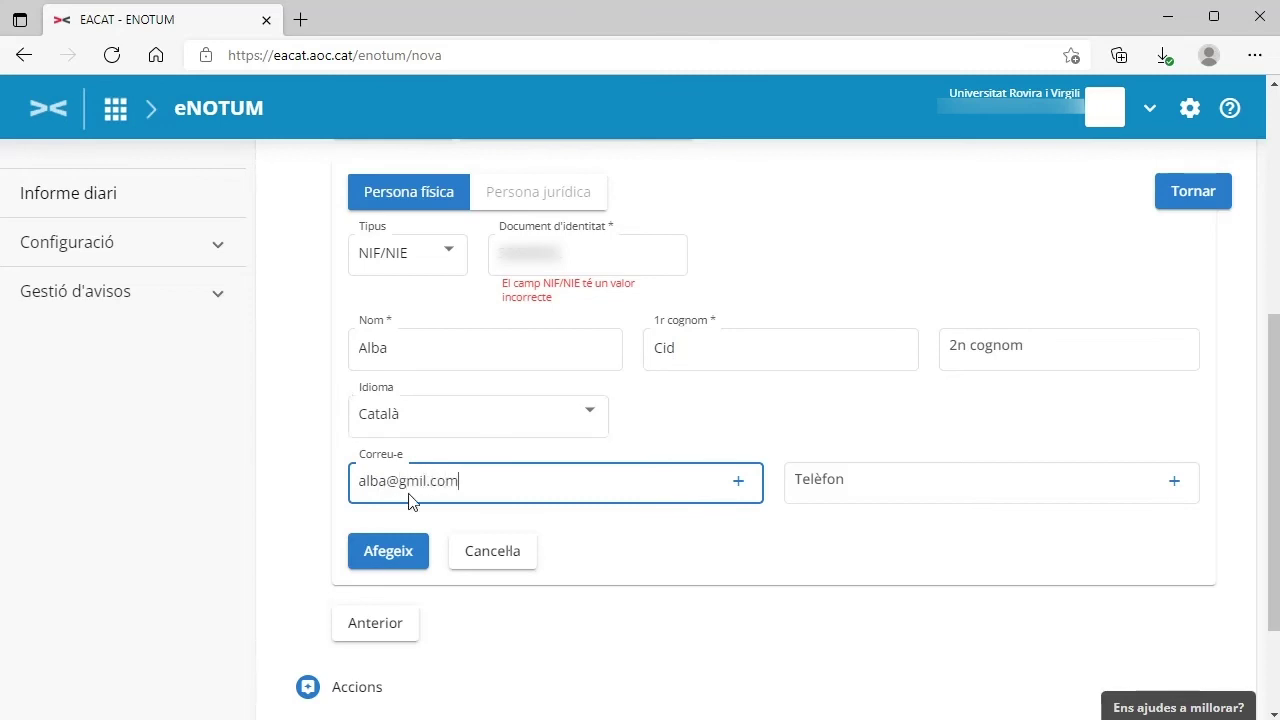
click(420, 480)
text(a)
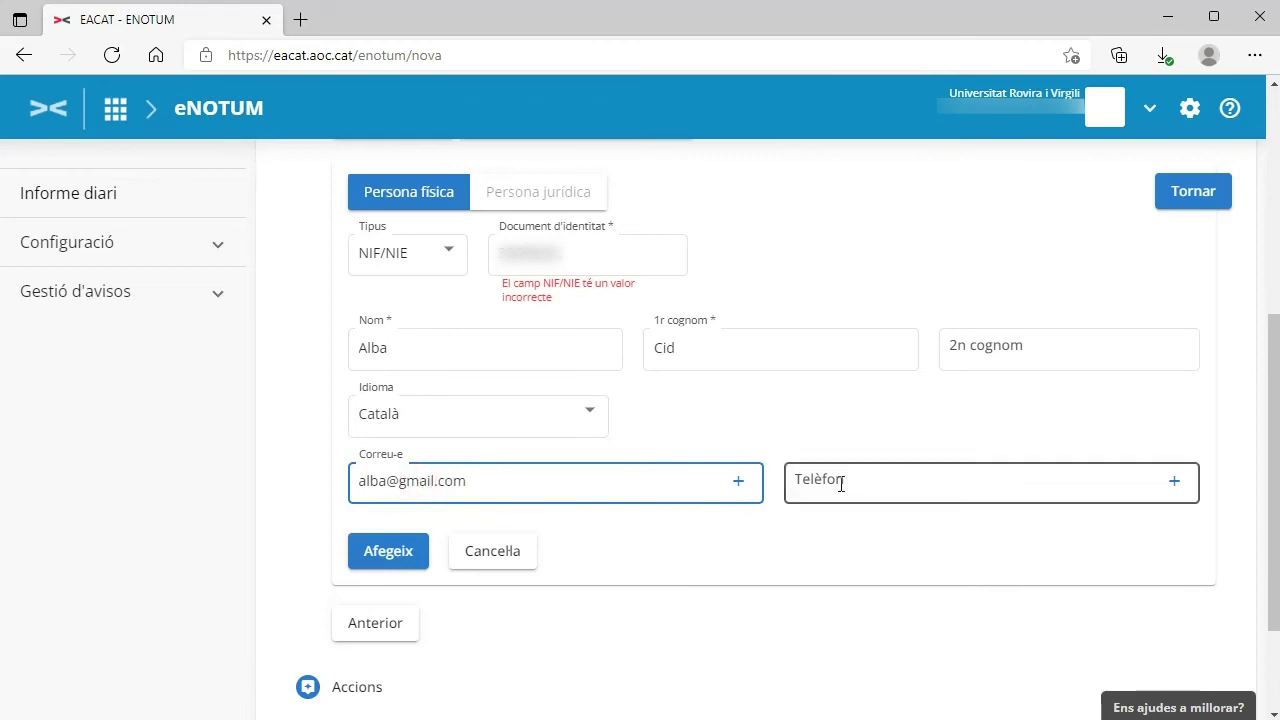
click(838, 482)
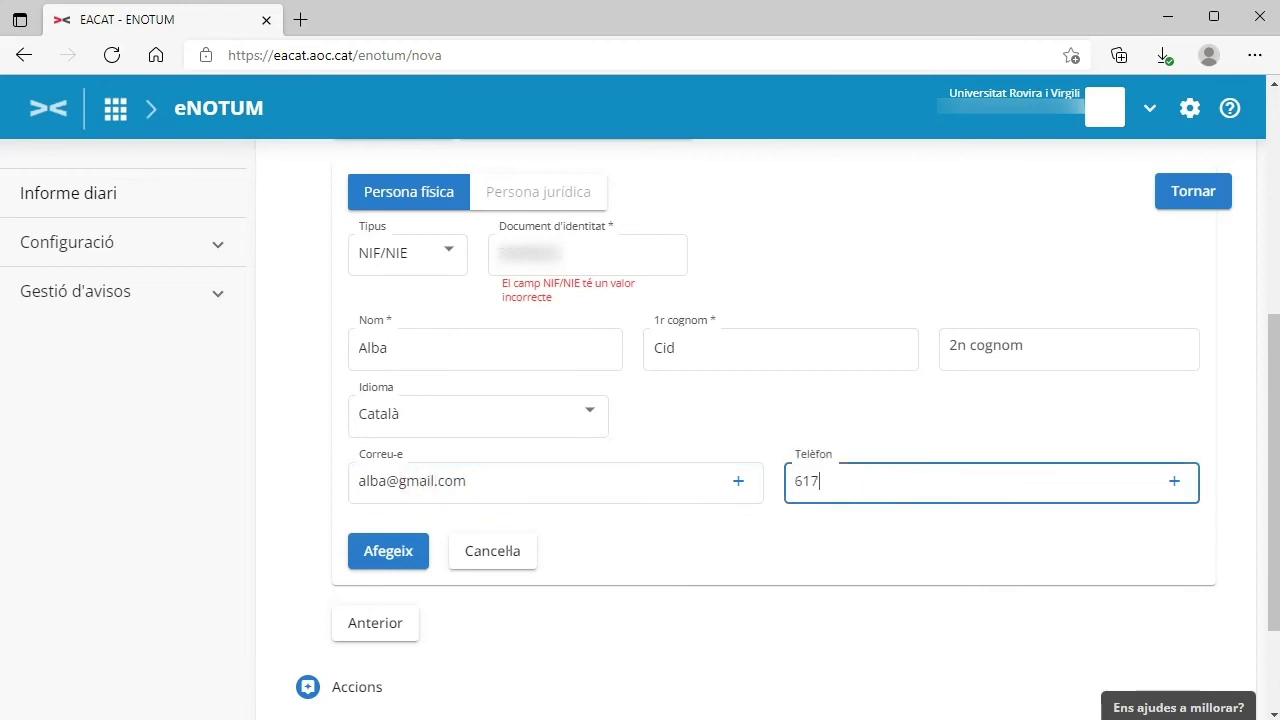
click(371, 547)
Step: Correct the final letter of the recipient's identity document
scroll(700, 552, down, 2)
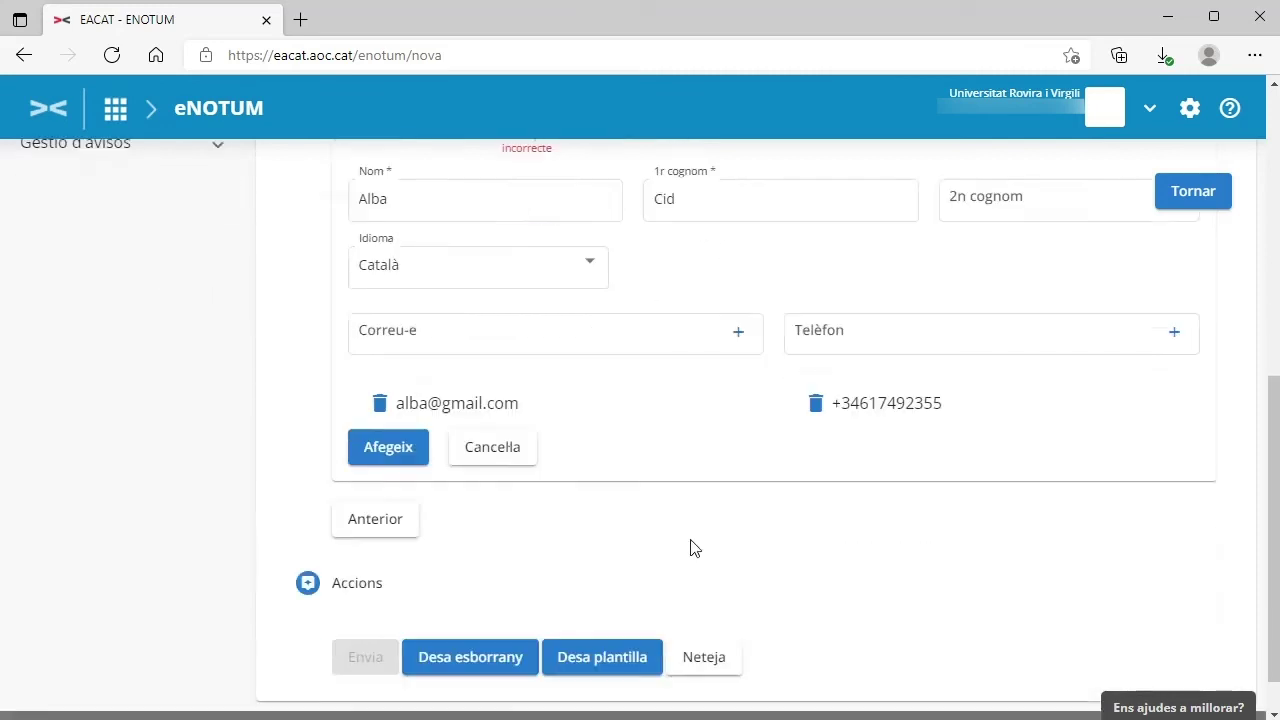
scroll(930, 525, up, 3)
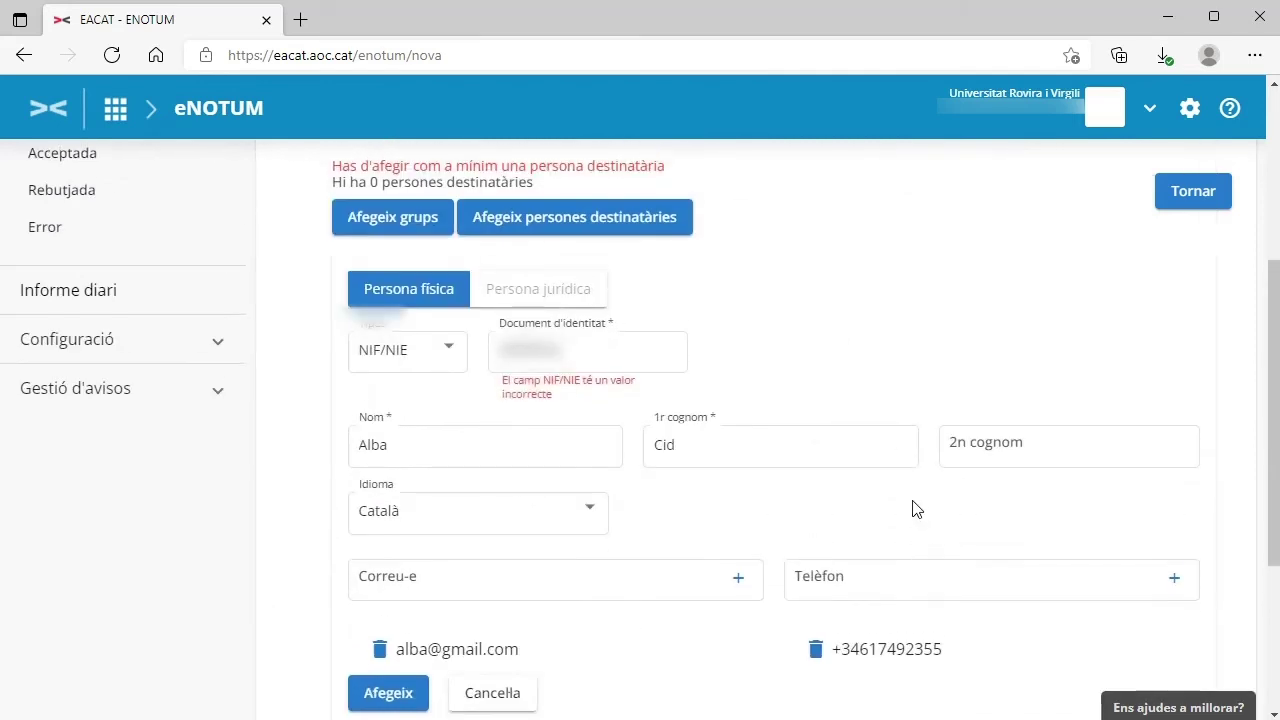
click(545, 351)
text(A)
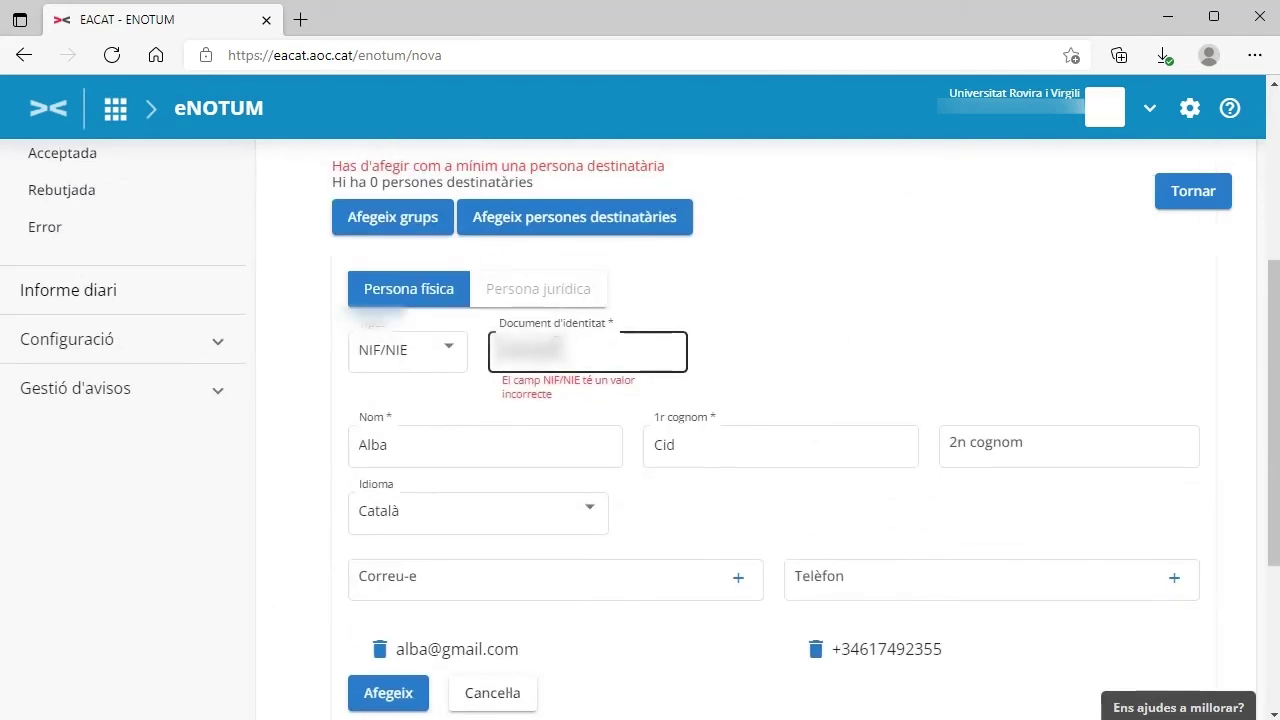
key(BackSpace)
text(A)
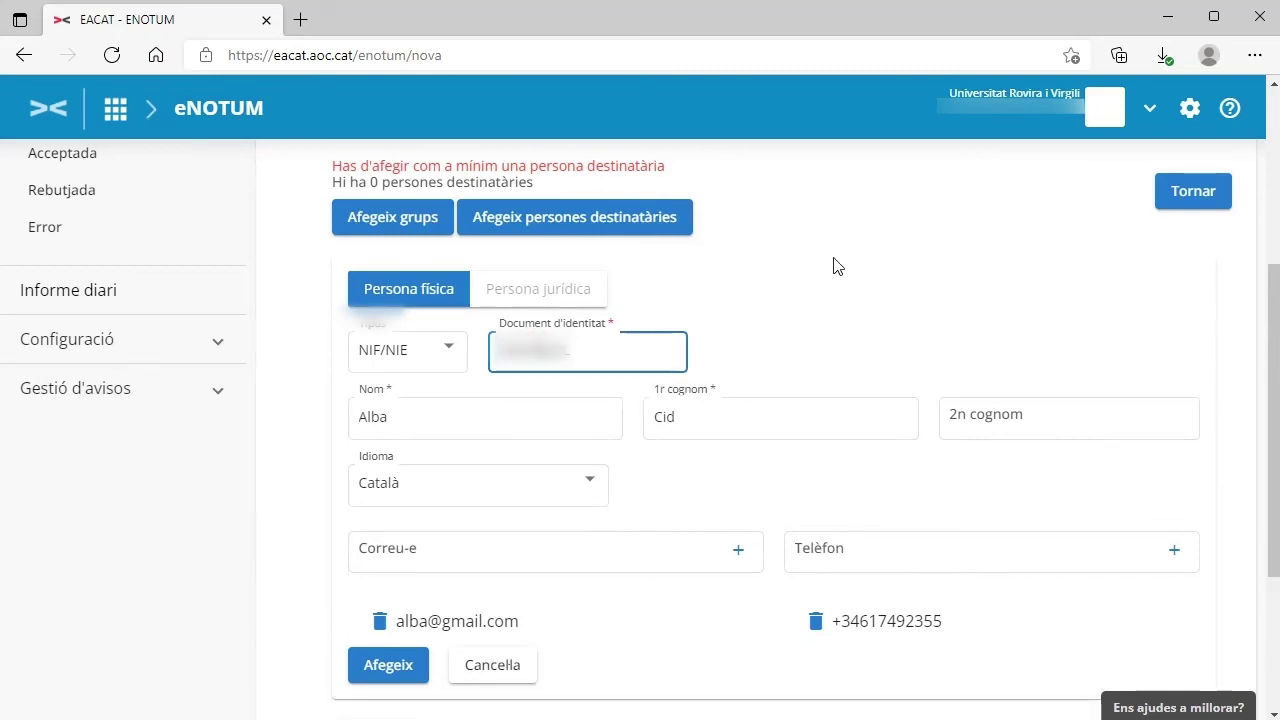
scroll(818, 302, down, 3)
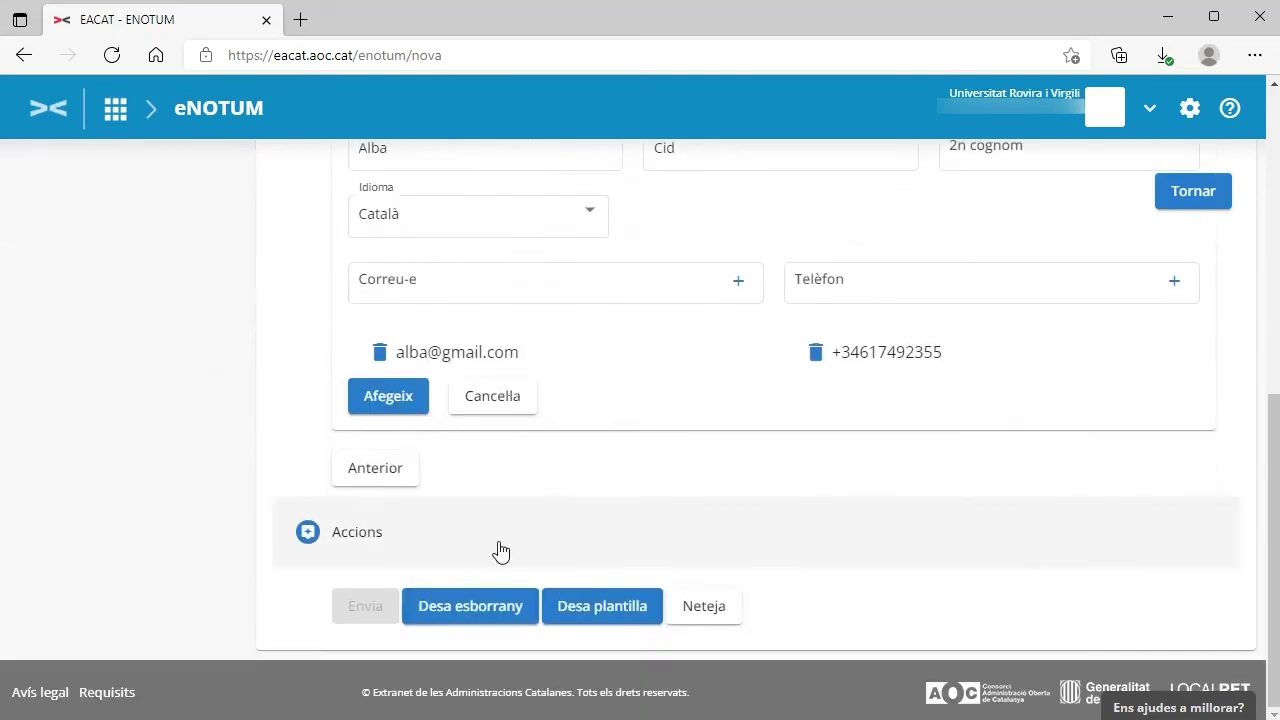
Step: Save the recipient and send the Prova - ref communication
click(388, 396)
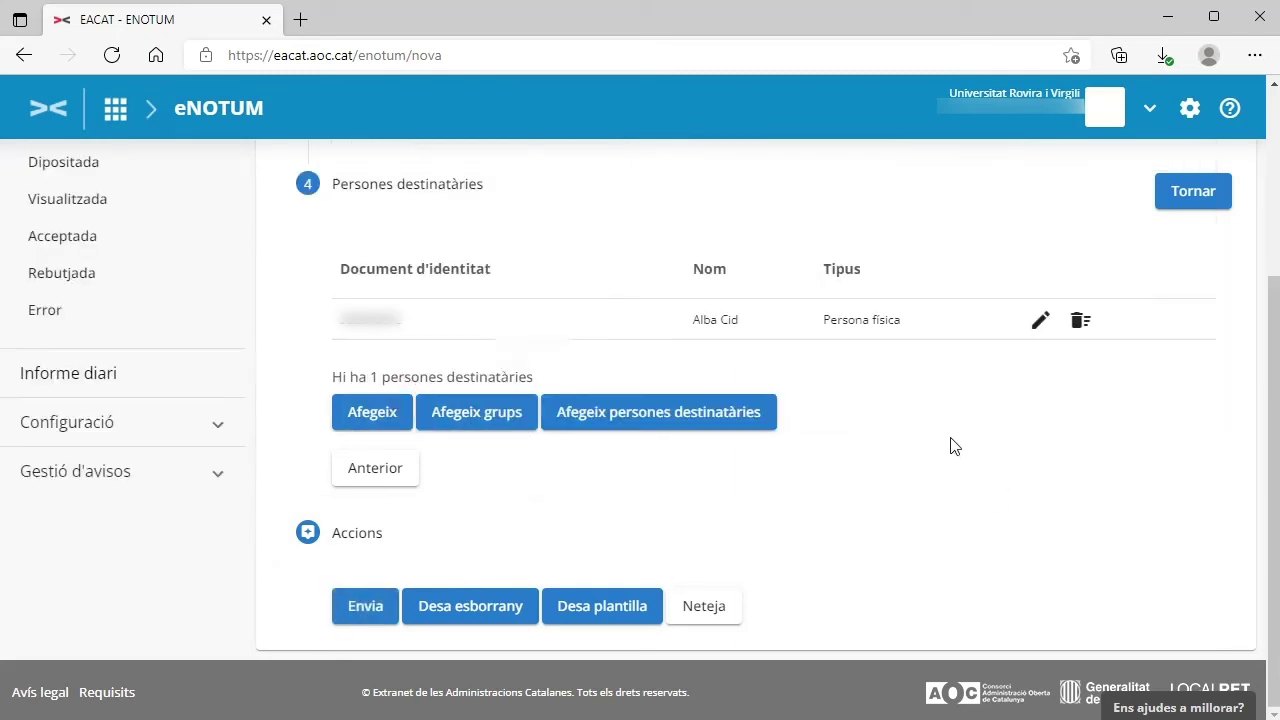
click(363, 608)
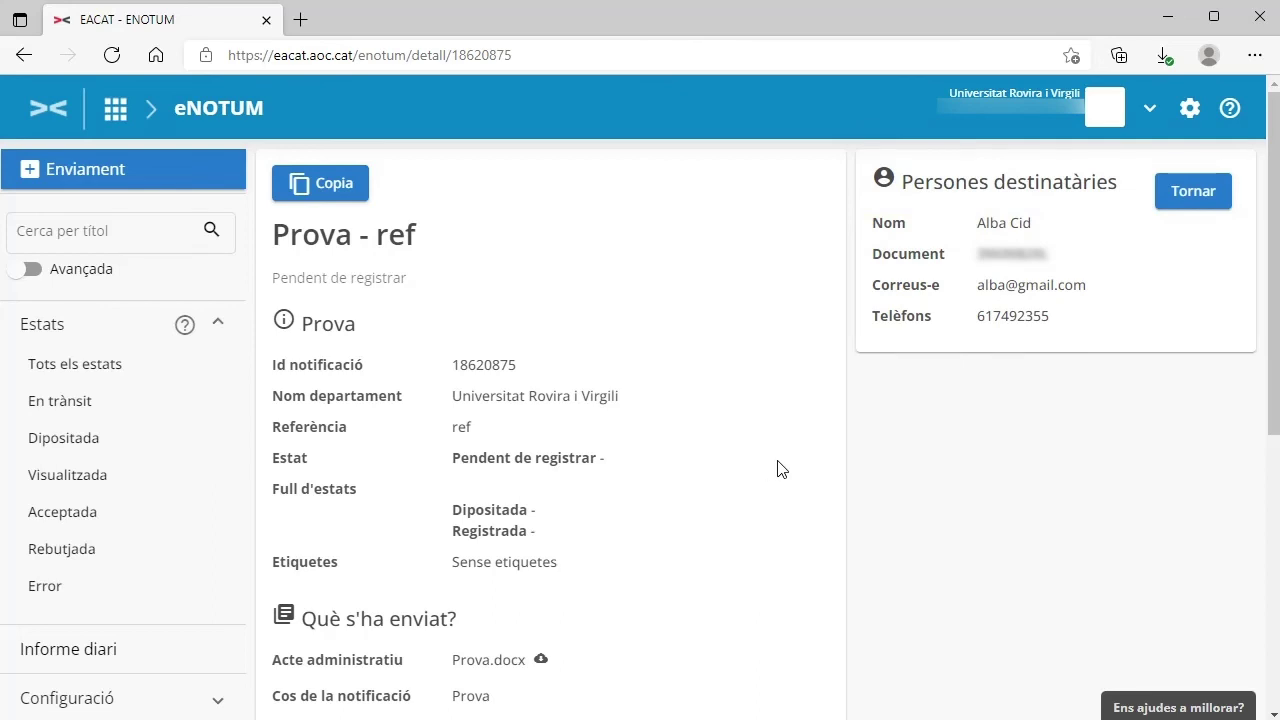
Step: List sendings under Tots els estats and open the Prova notification with reference PSU
click(80, 366)
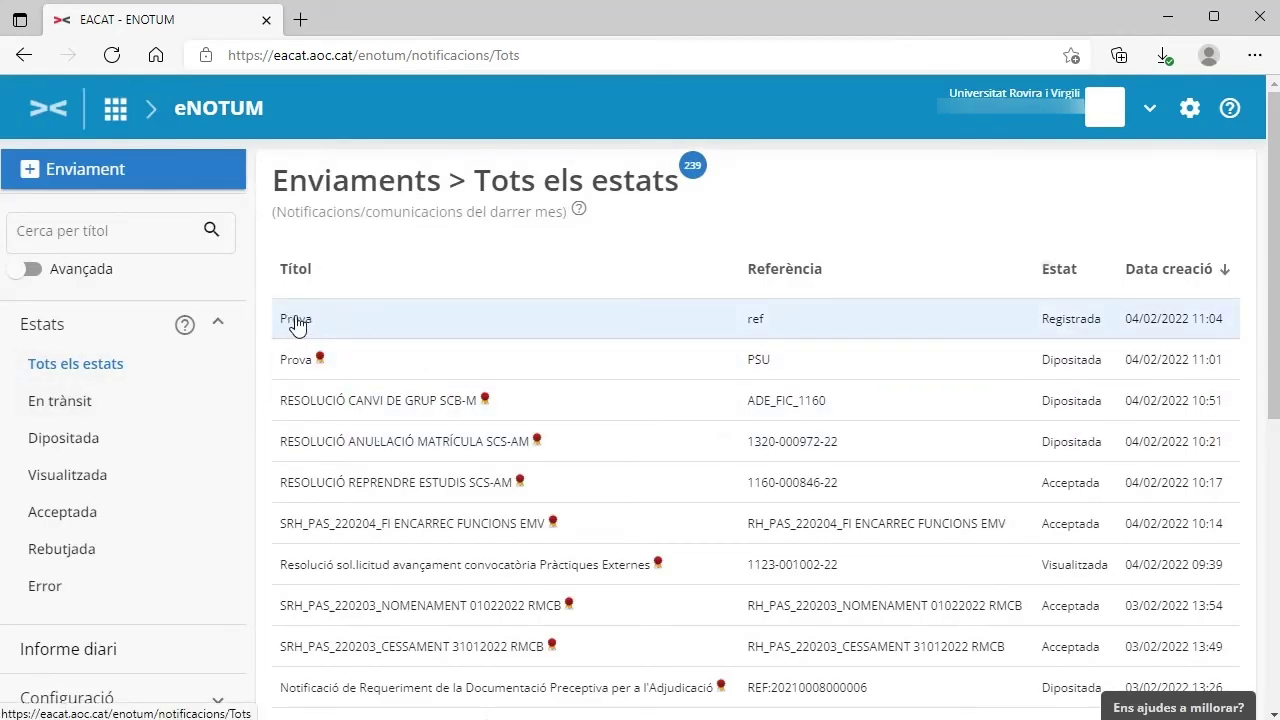
click(302, 366)
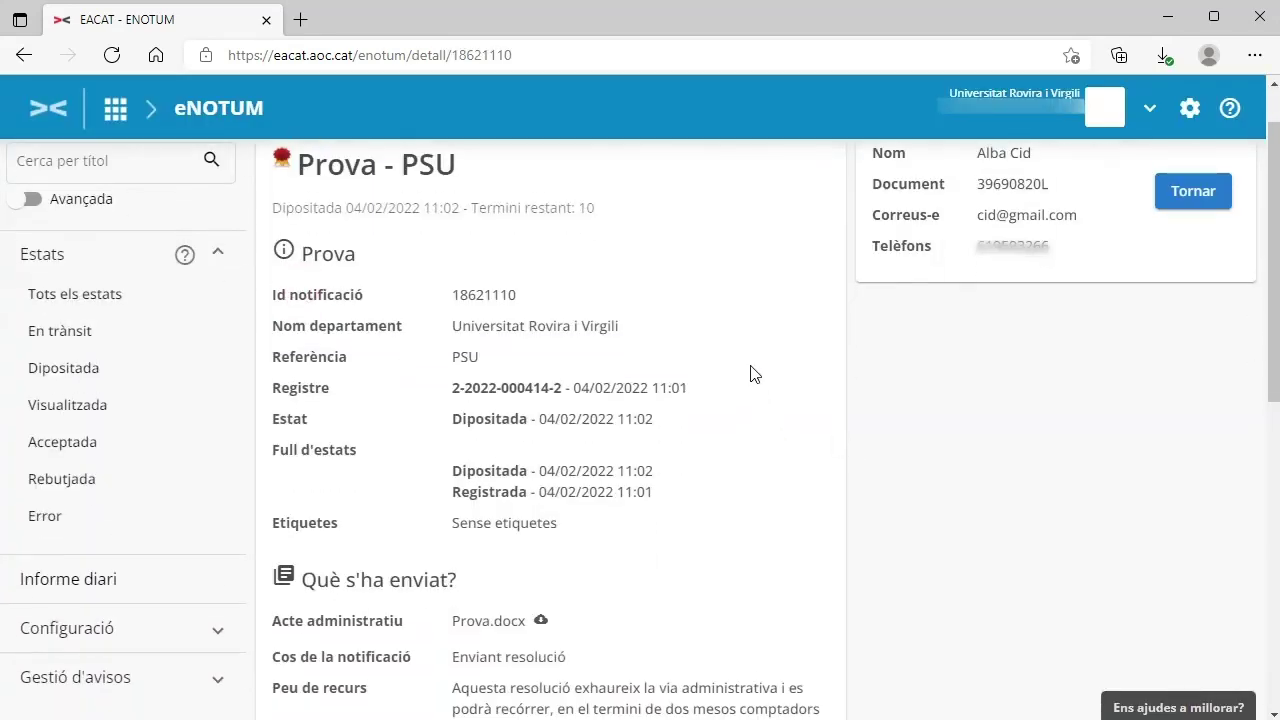
scroll(751, 372, down, 1)
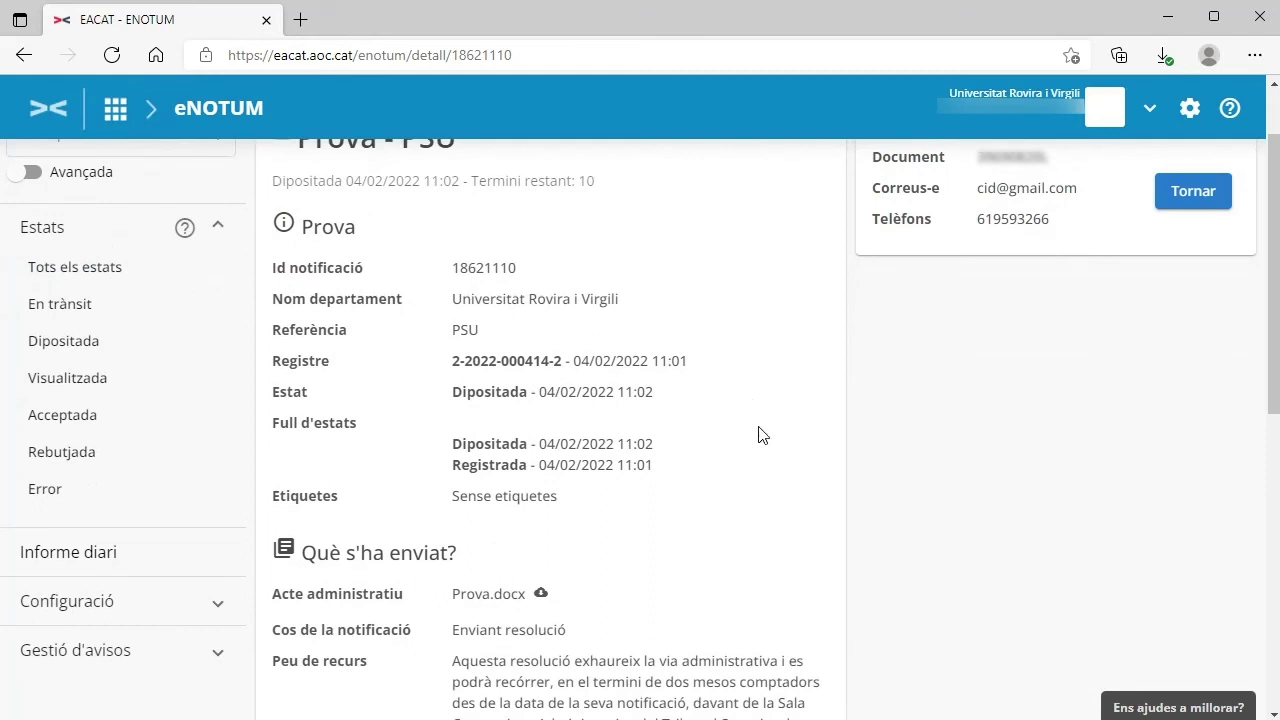